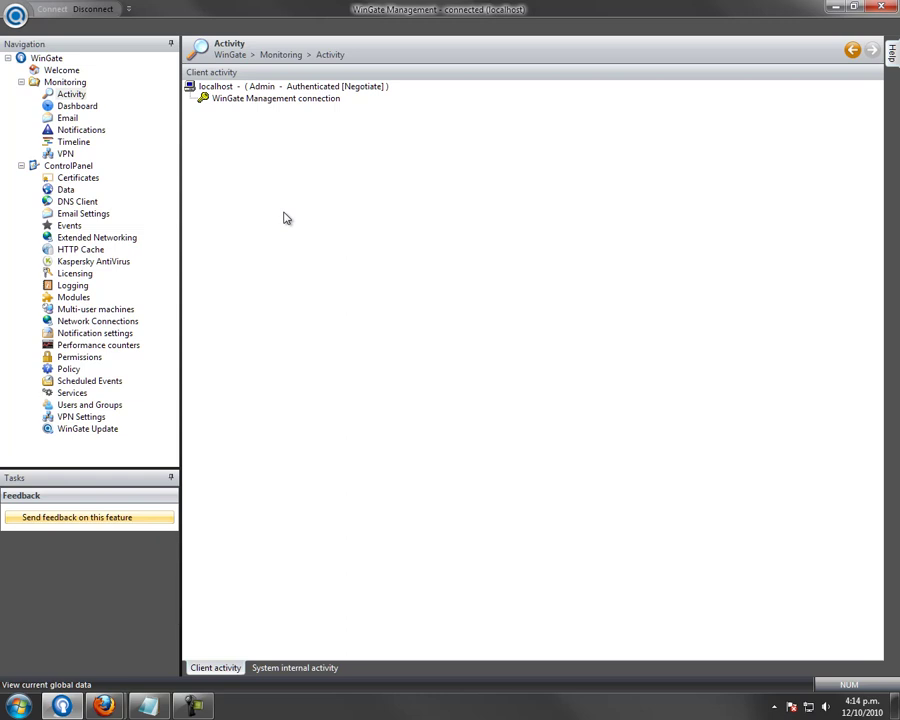
# - Open the Control Panel's Data page with its global strings, lists and booleans
pyautogui.click(65, 190)
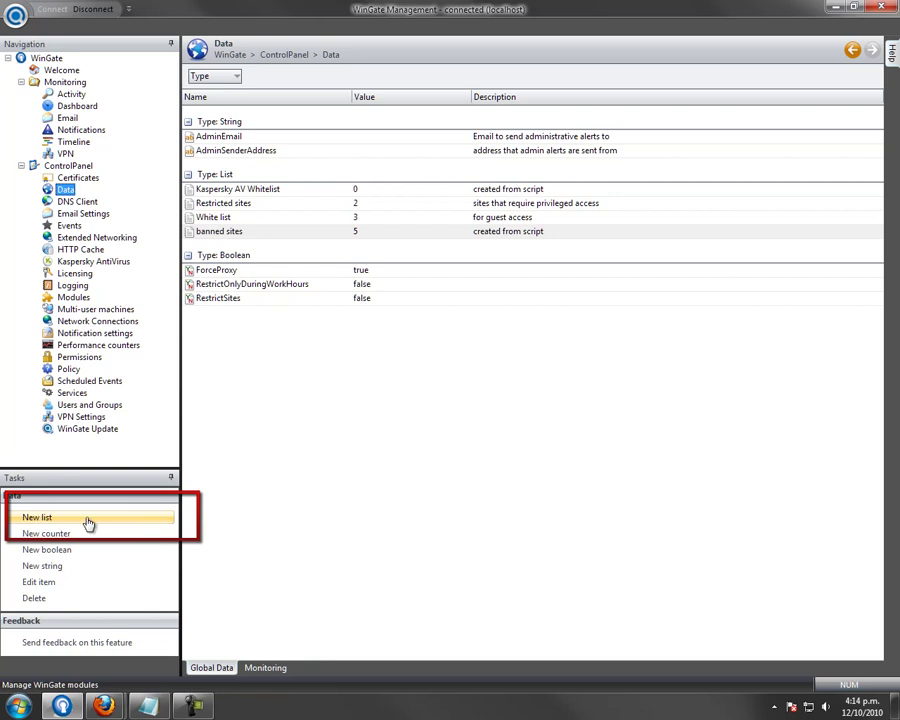
# - Add the pattern stuff.co.nz to the banned sites list, keeping pattern matching, and save it
pyautogui.doubleClick(226, 236)
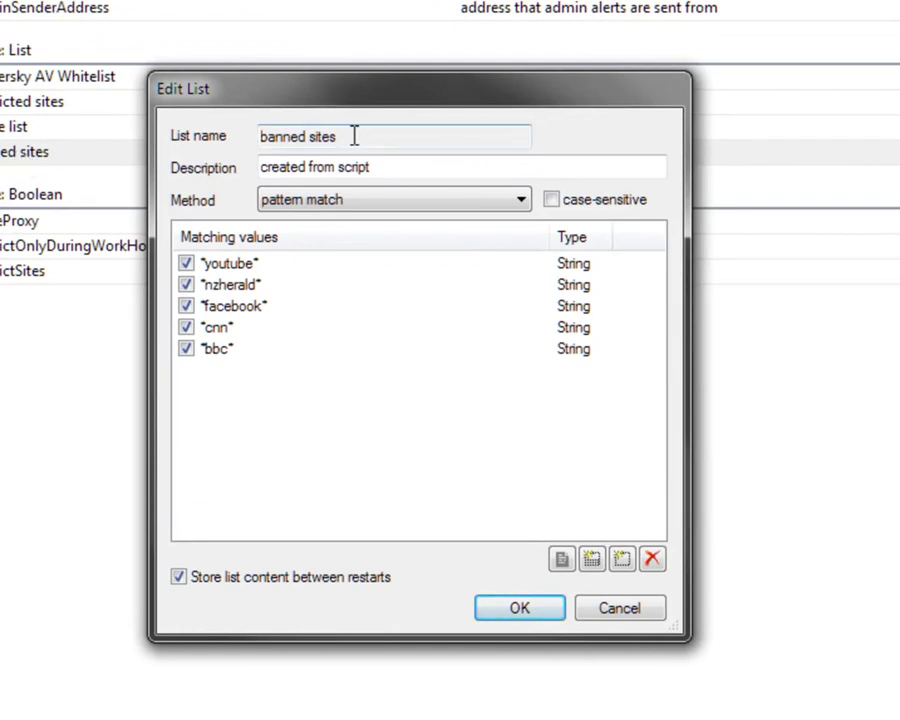
pyautogui.click(521, 201)
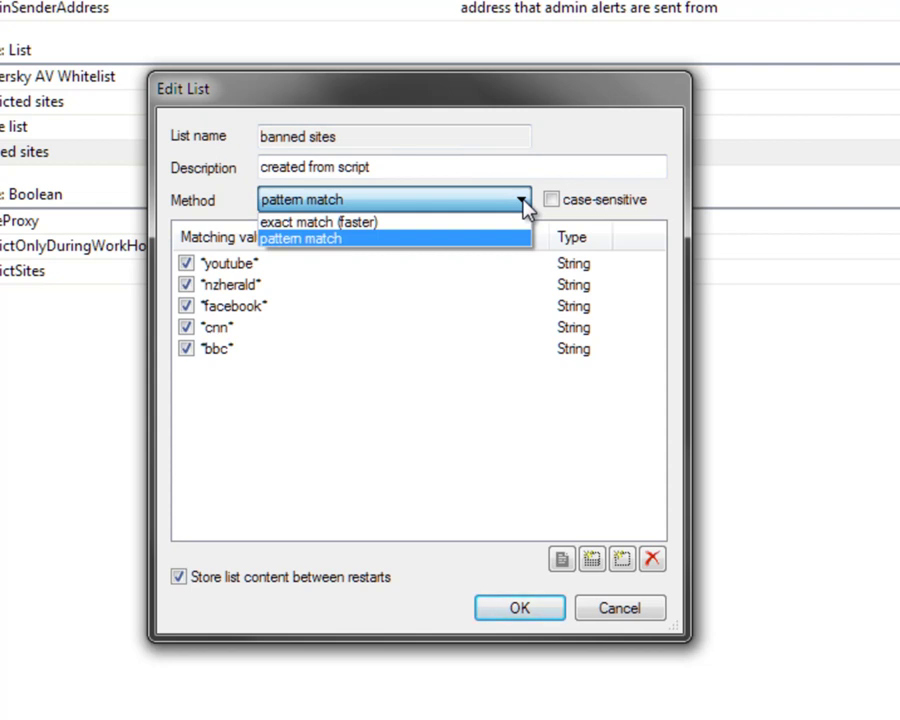
pyautogui.click(523, 201)
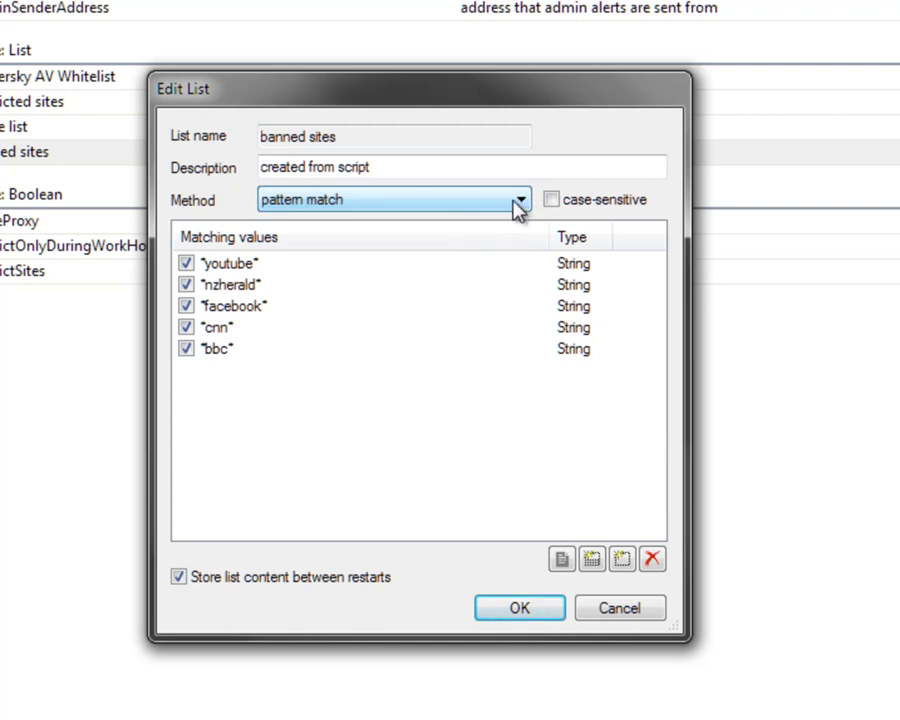
pyautogui.click(622, 560)
pyautogui.write('"')
pyautogui.write('stuff')
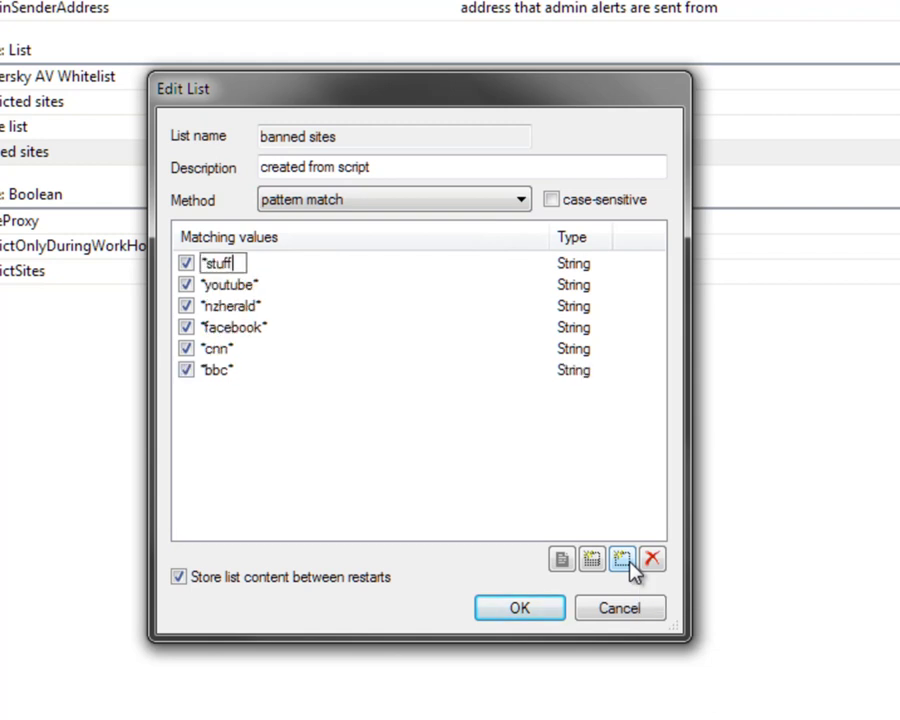
pyautogui.write('.co.nz"')
pyautogui.press('Return')
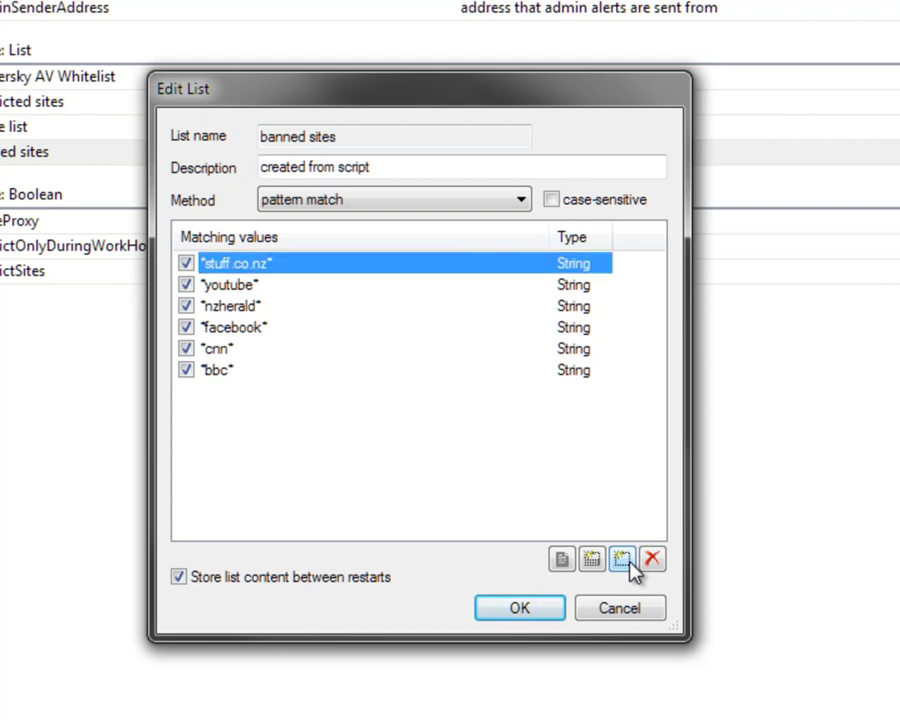
pyautogui.click(553, 606)
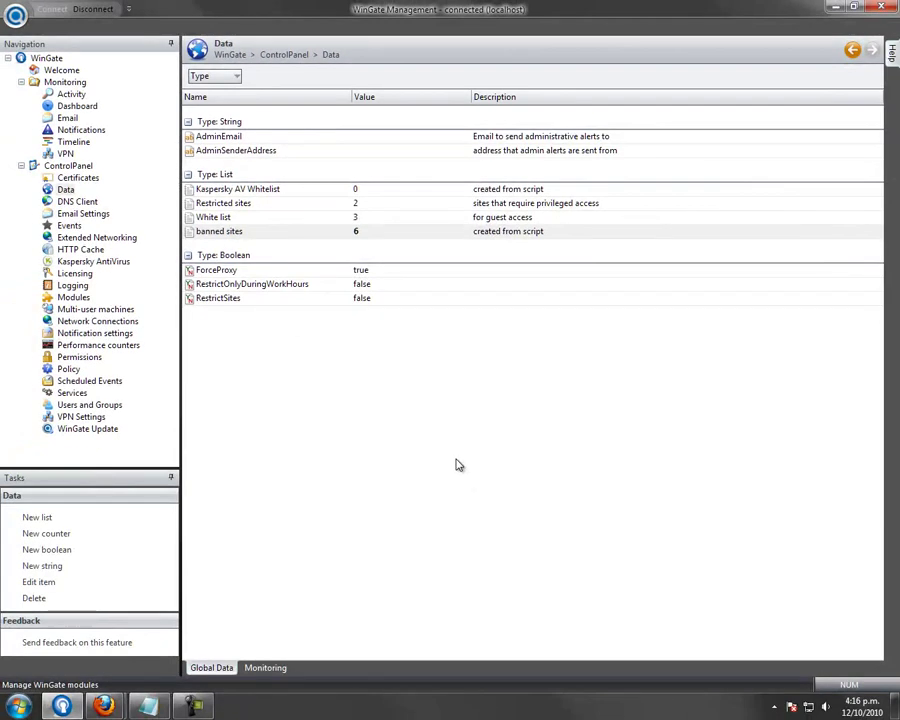
# - Start a new policy named 'Ban List Policy' described as 'controls web access via a black list'
pyautogui.click(67, 369)
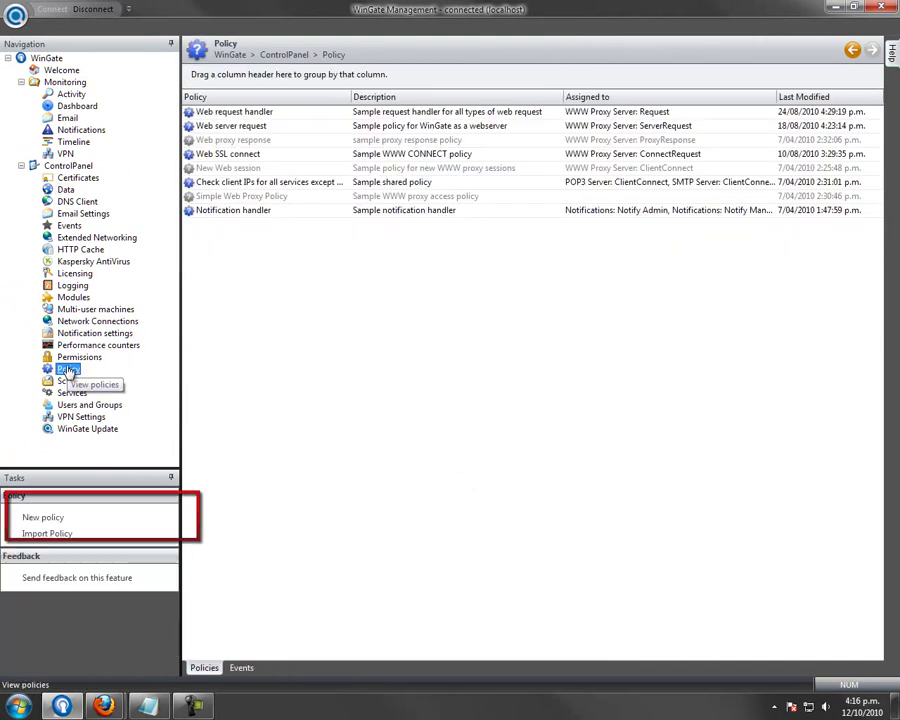
pyautogui.click(48, 519)
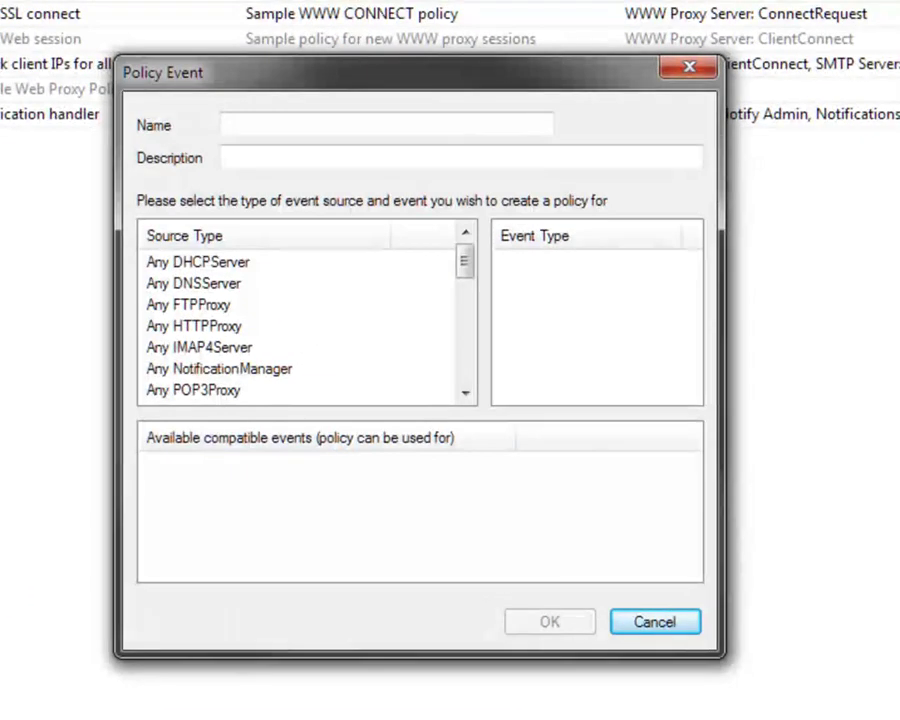
pyautogui.click(261, 117)
pyautogui.write('Ba')
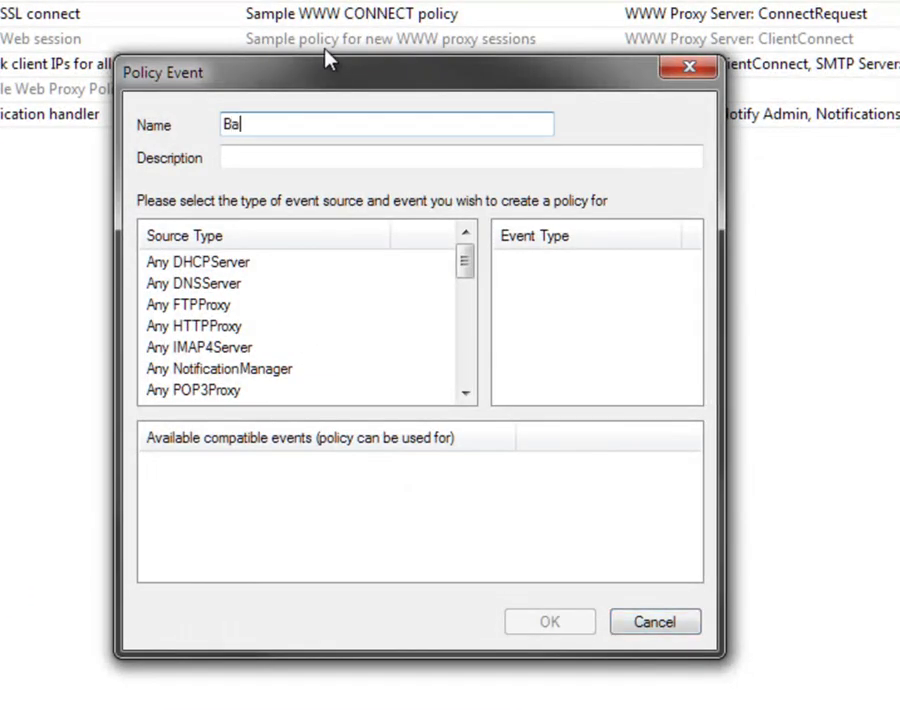
pyautogui.write('n List Policy')
pyautogui.press('Tab')
pyautogui.write('controls web access w')
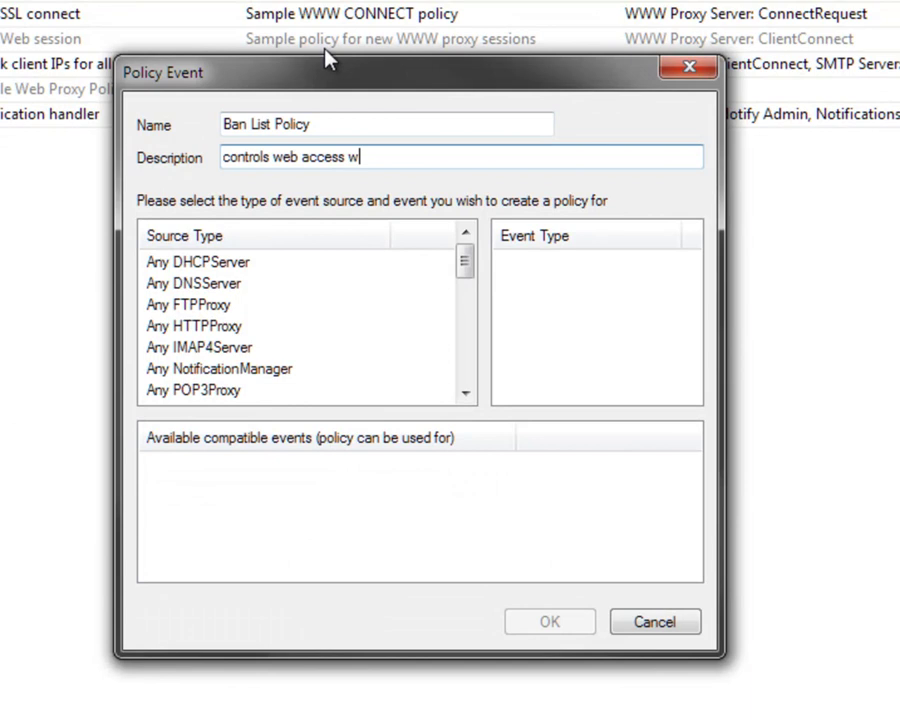
pyautogui.press('BackSpace')
pyautogui.write('via a black list')
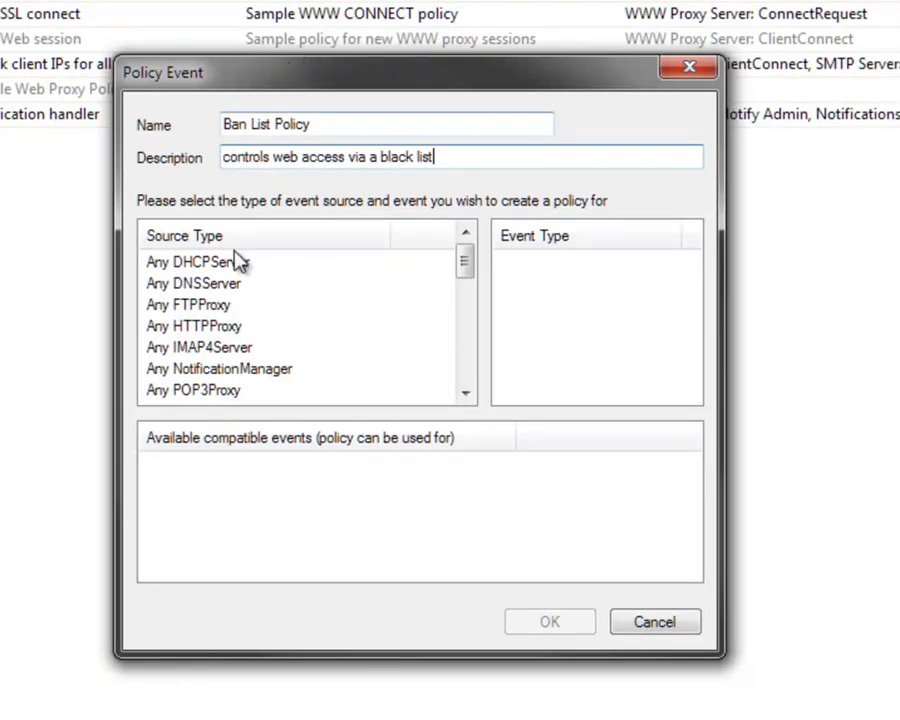
# - Attach the policy to the WWW Proxy Server::ProxyRequest event and create it
pyautogui.click(200, 334)
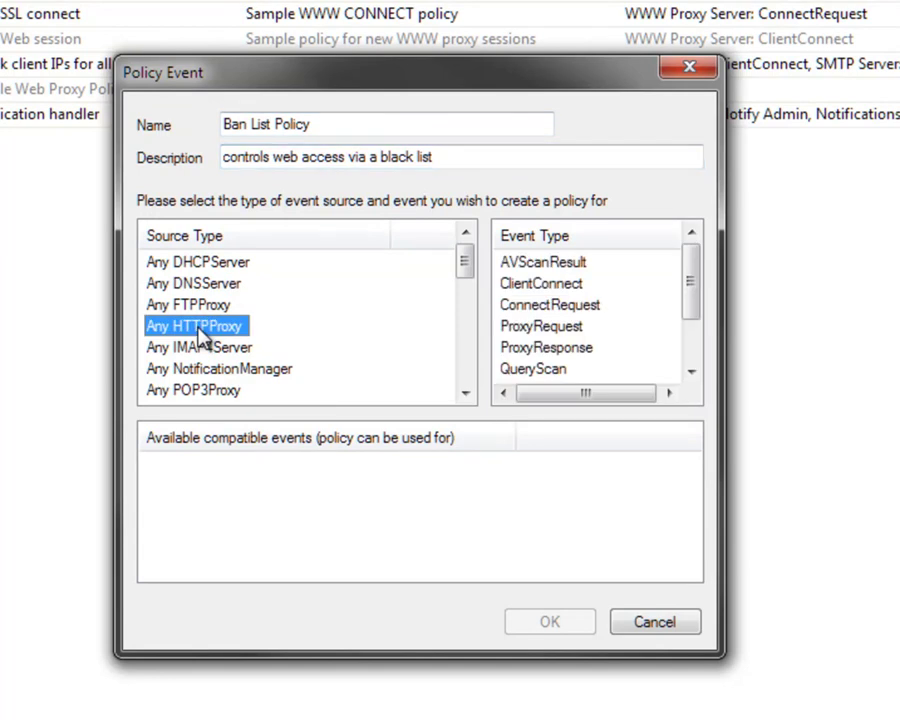
pyautogui.click(548, 328)
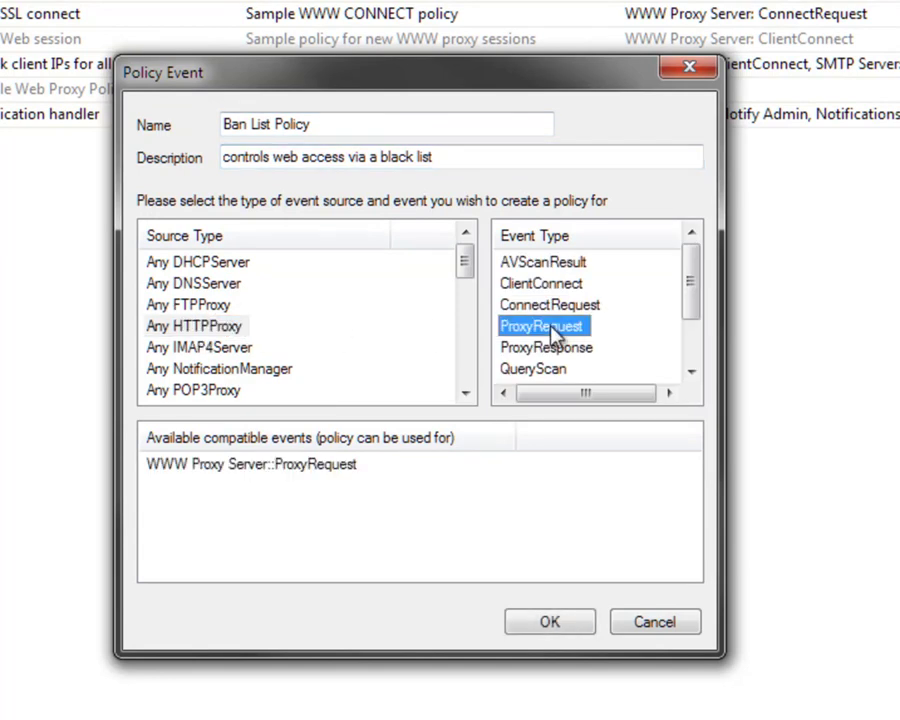
pyautogui.click(314, 468)
pyautogui.click(552, 622)
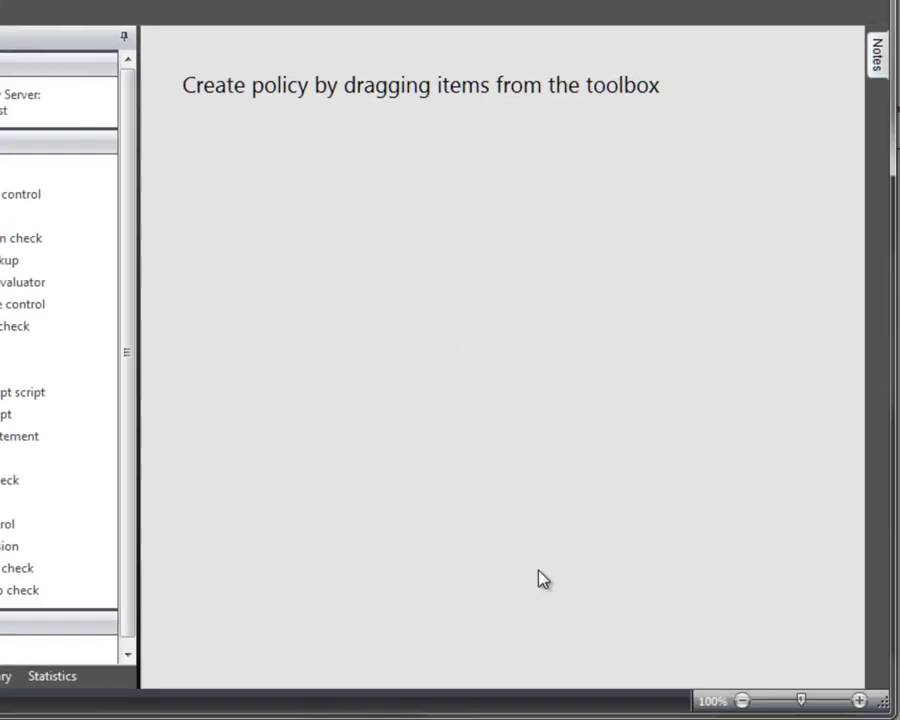
# - Place the ProxyRequest event and a data list lookup on the canvas, checking {{Request.URL}}
pyautogui.doubleClick(505, 101)
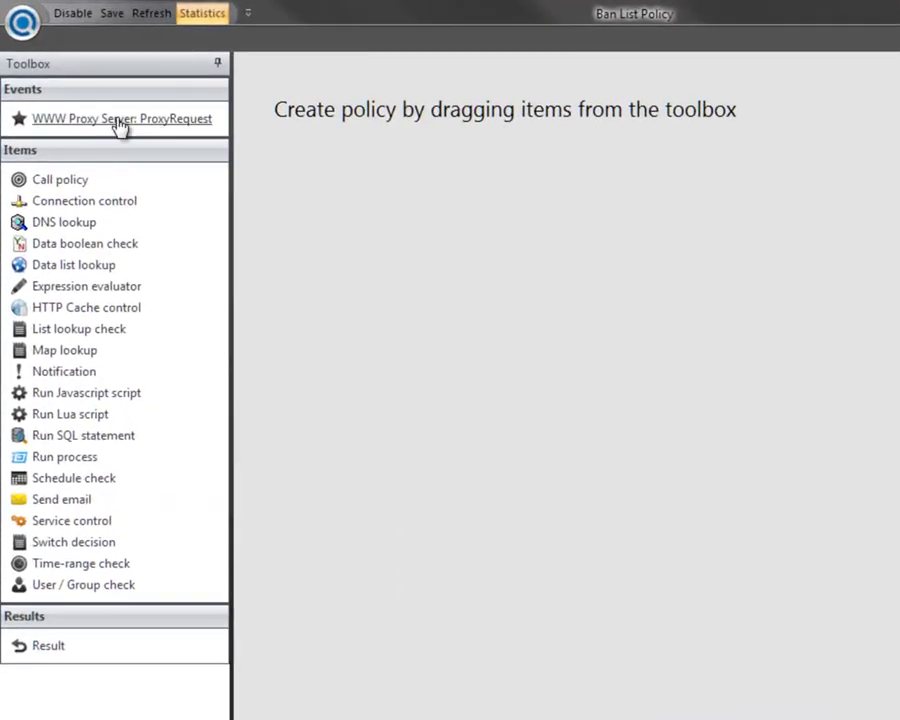
pyautogui.moveTo(118, 121); pyautogui.dragTo(406, 259)
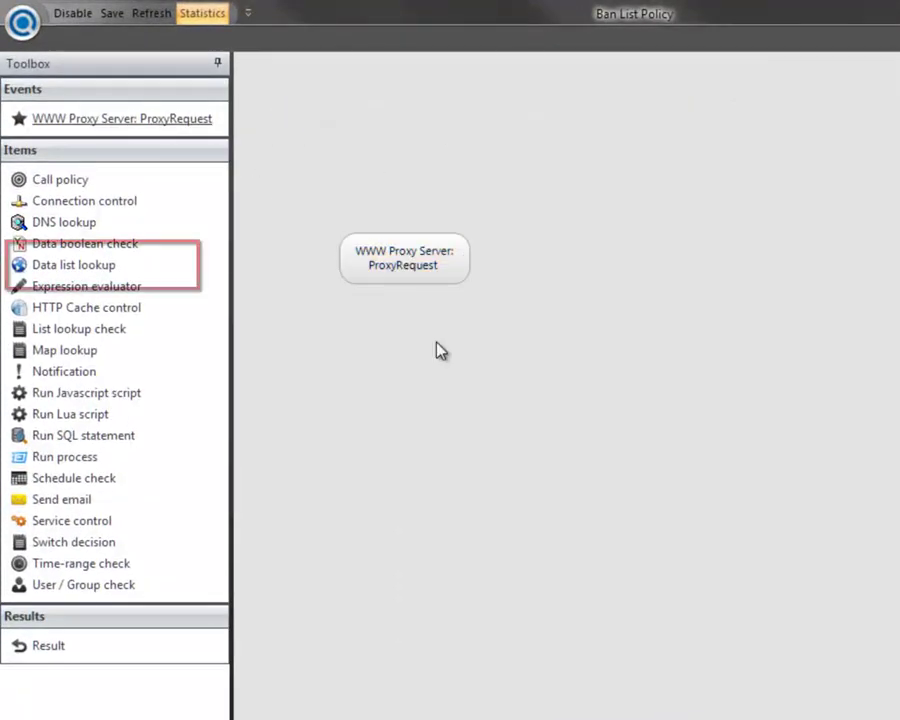
pyautogui.moveTo(68, 267); pyautogui.dragTo(633, 277)
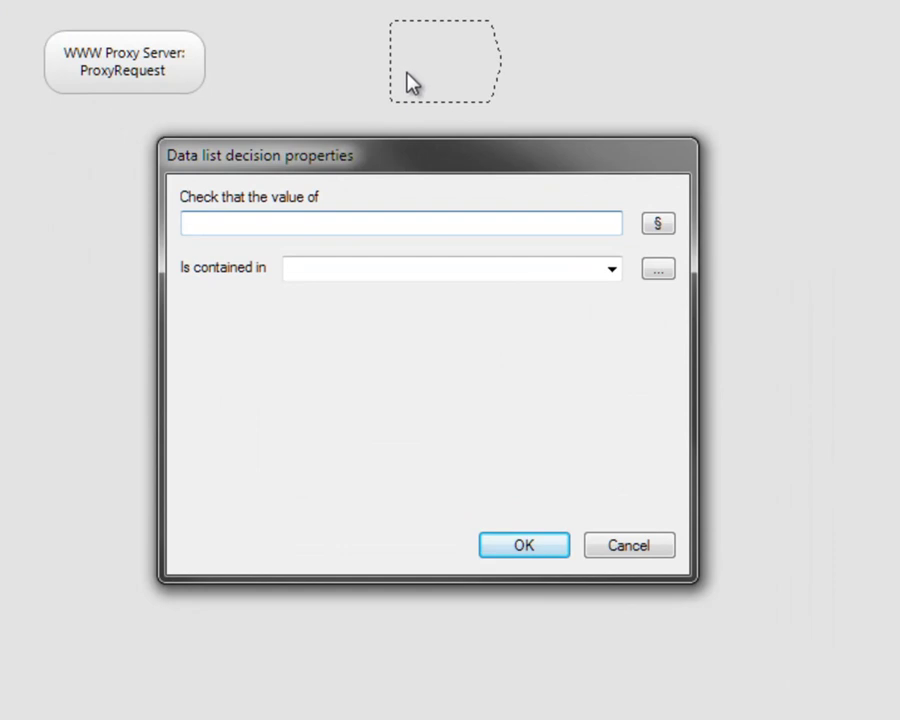
pyautogui.click(660, 223)
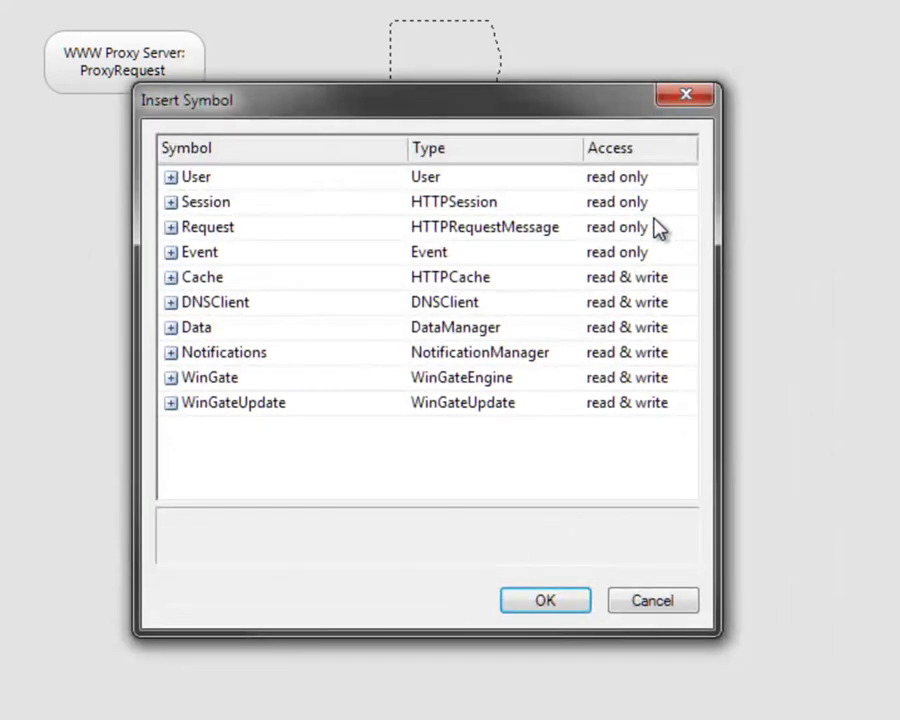
pyautogui.click(171, 228)
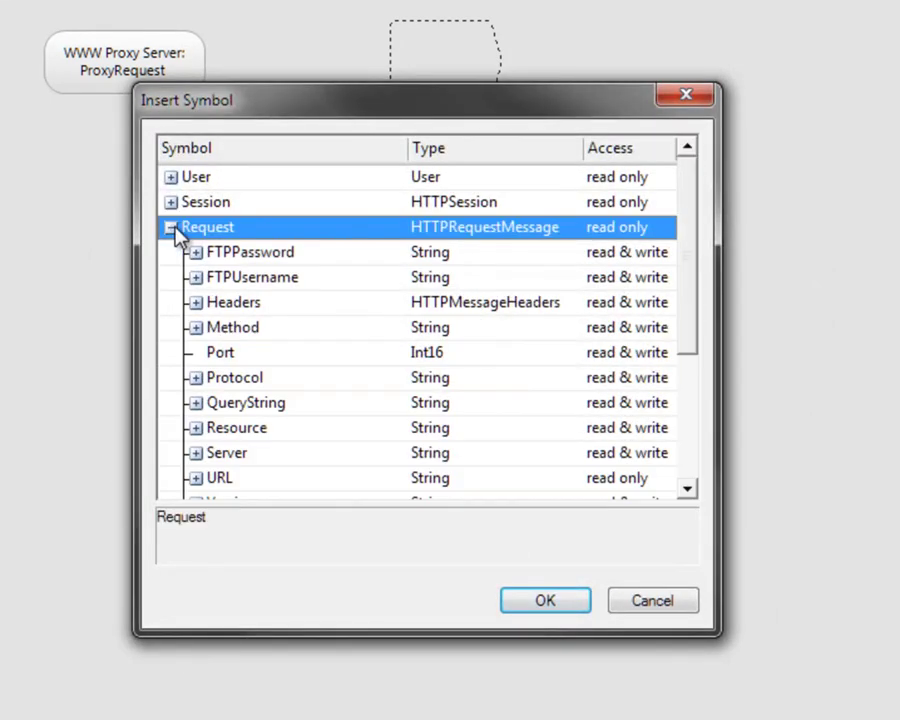
pyautogui.click(222, 479)
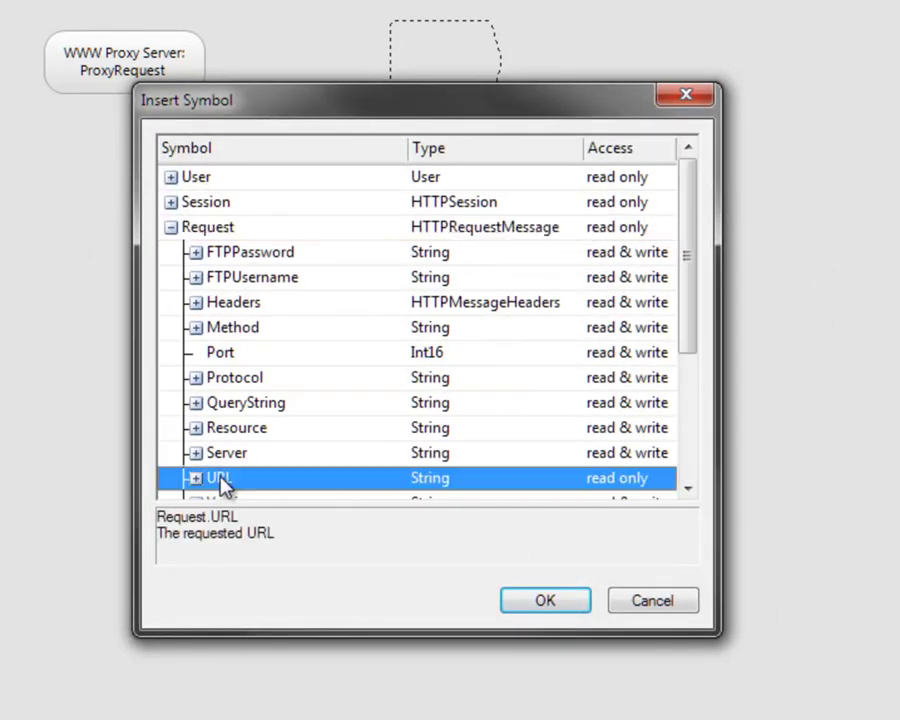
pyautogui.click(545, 601)
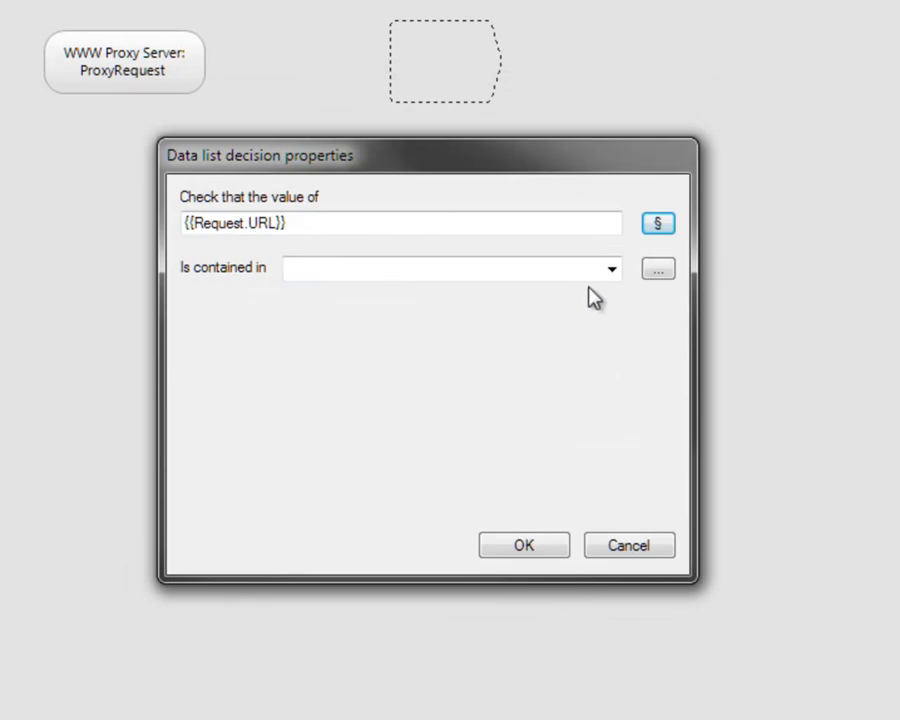
# - Check the URL against the banned sites list and label the step 'Ban list lookup'
pyautogui.click(610, 269)
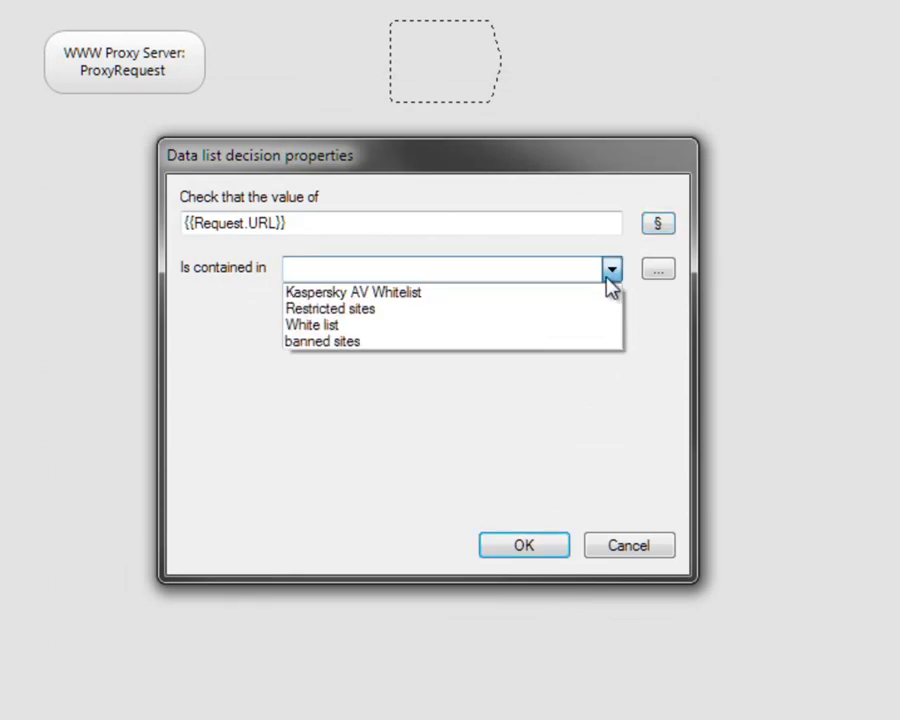
pyautogui.click(555, 342)
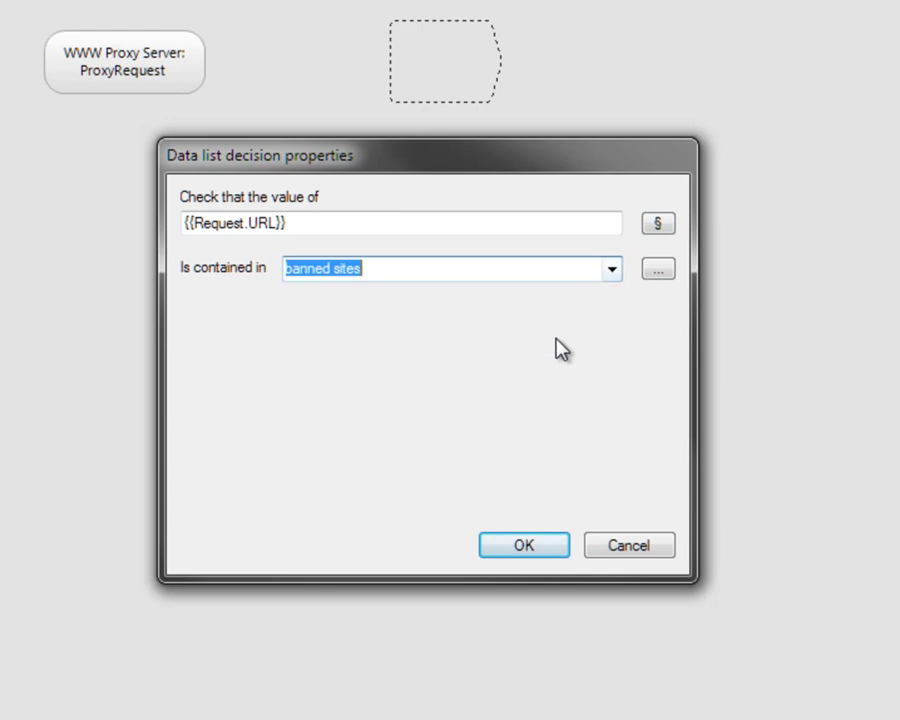
pyautogui.click(534, 546)
pyautogui.write('Ban list lookup')
pyautogui.press('Return')
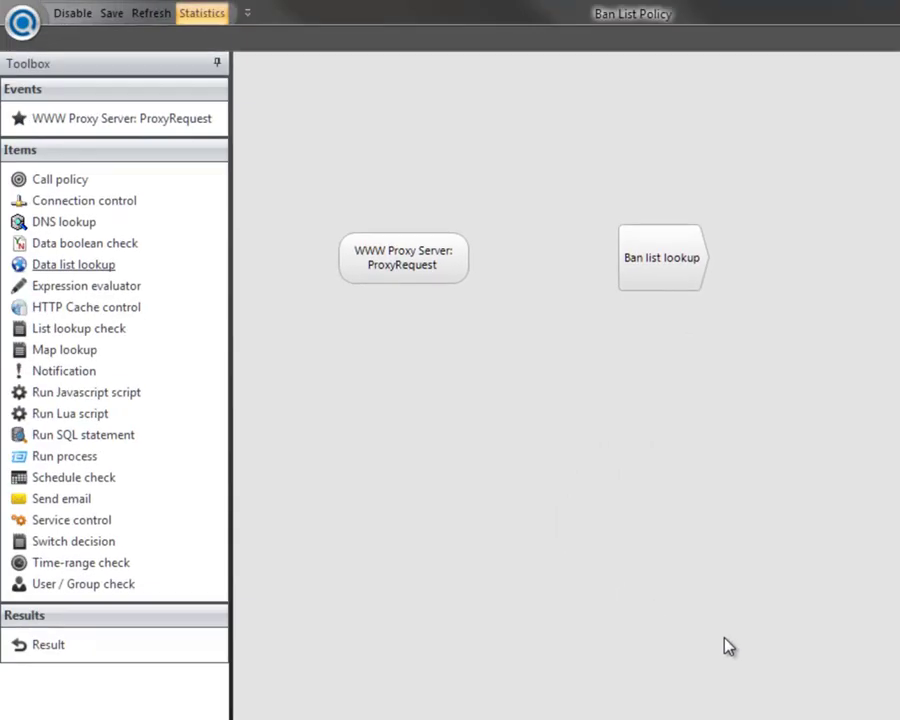
# - Add a Reject result whose message mentions 'blacklist'
pyautogui.moveTo(80, 646); pyautogui.dragTo(899, 254)
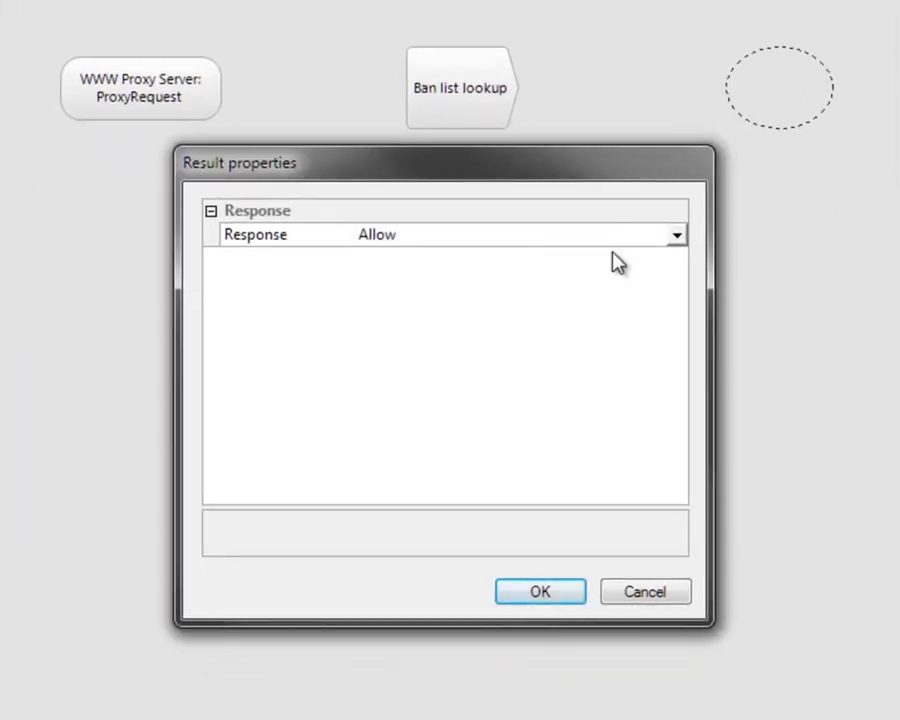
pyautogui.click(677, 237)
pyautogui.click(585, 305)
pyautogui.doubleClick(500, 306)
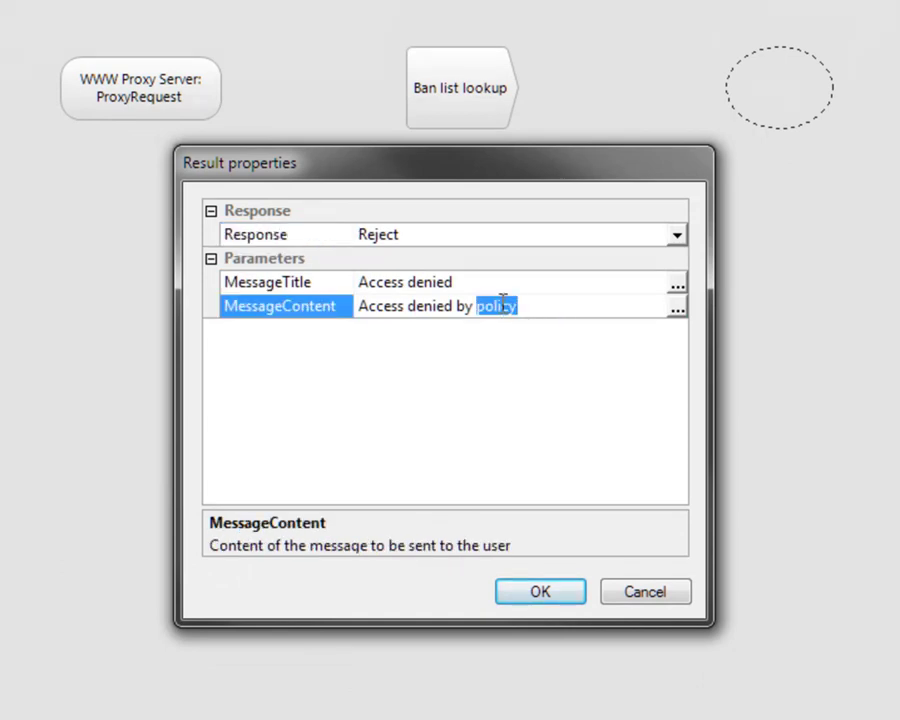
pyautogui.write('blacklist')
pyautogui.click(521, 596)
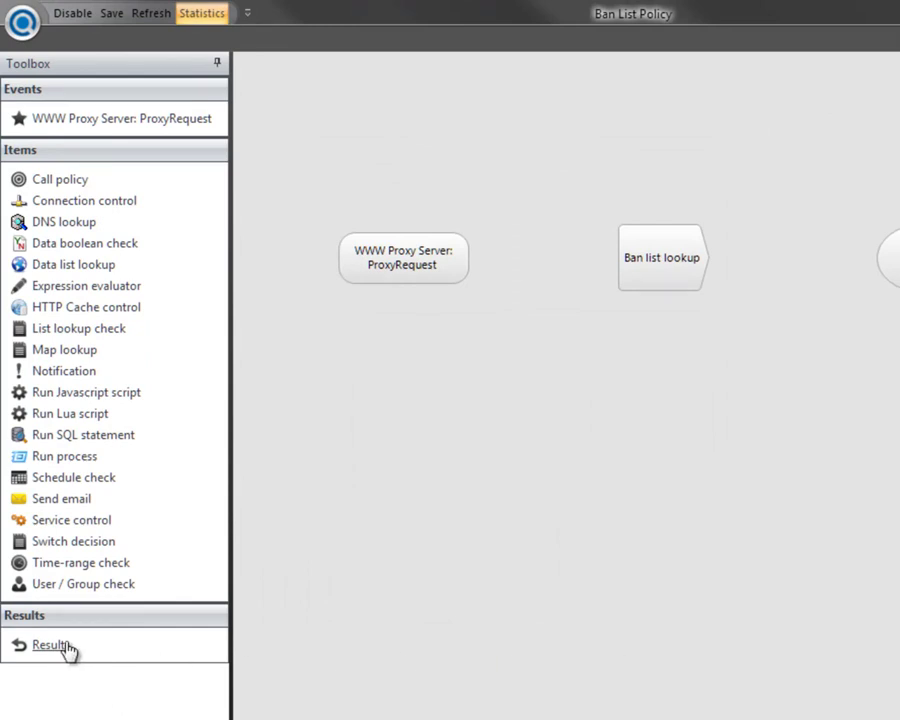
# - Add an Allow result, wire proxy request → Ban list lookup, Yes → Reject, No → Allow, and save
pyautogui.moveTo(46, 646); pyautogui.dragTo(670, 510)
pyautogui.moveTo(438, 502); pyautogui.dragTo(438, 502)
pyautogui.click(494, 665)
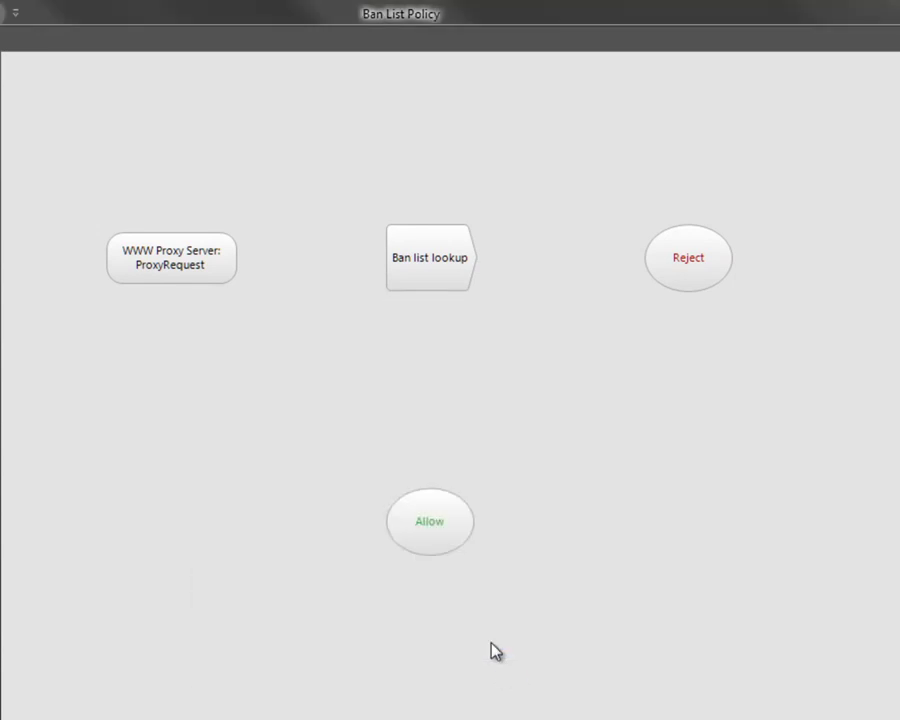
pyautogui.moveTo(236, 266); pyautogui.dragTo(398, 263)
pyautogui.moveTo(476, 259); pyautogui.dragTo(668, 268)
pyautogui.moveTo(428, 290); pyautogui.dragTo(441, 522)
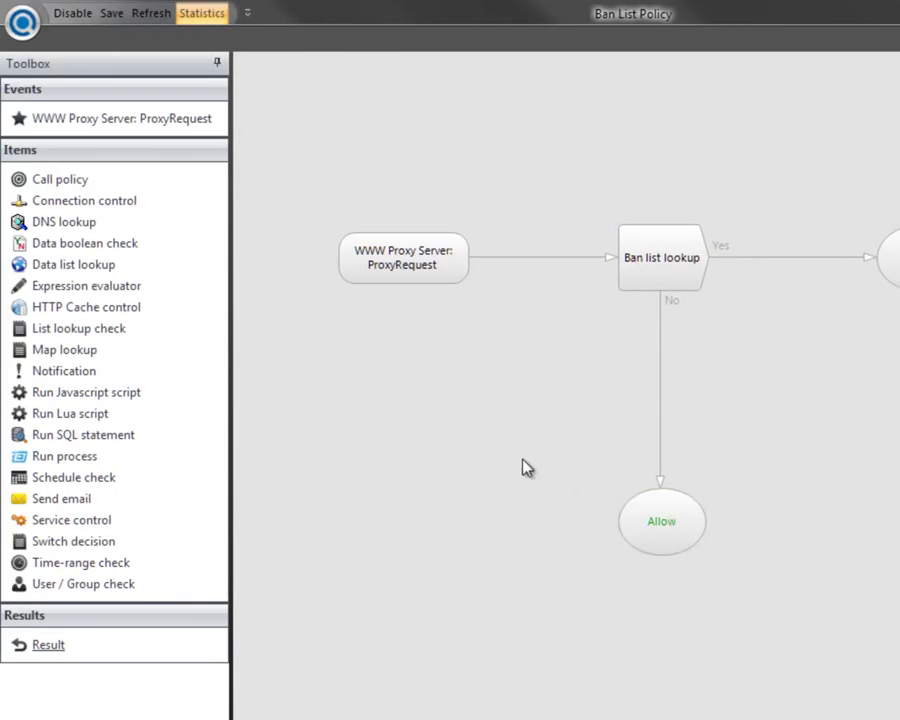
pyautogui.click(177, 90)
pyautogui.click(114, 14)
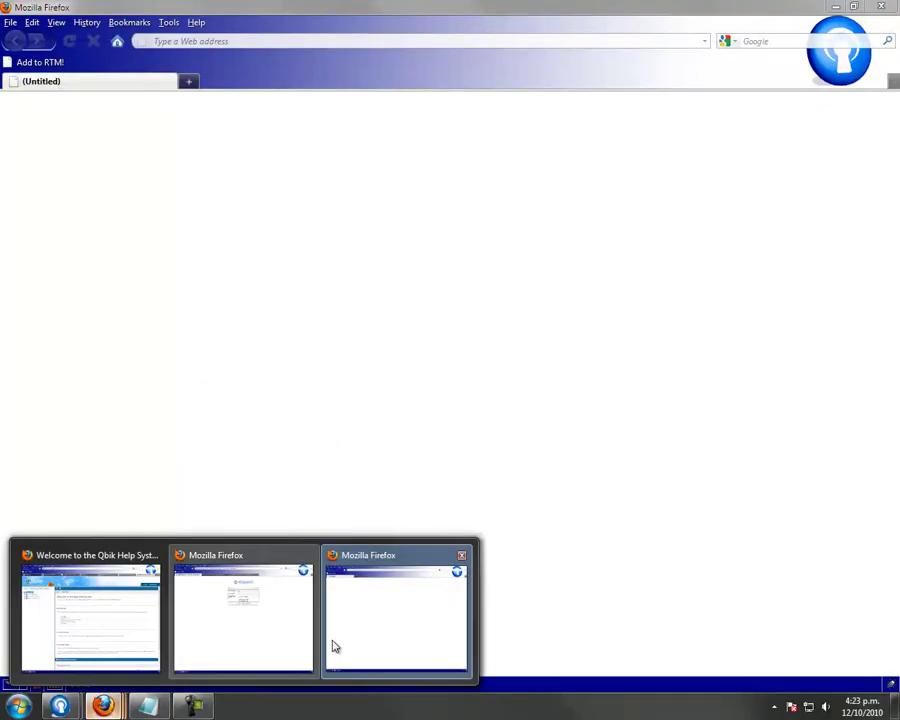
pyautogui.click(374, 629)
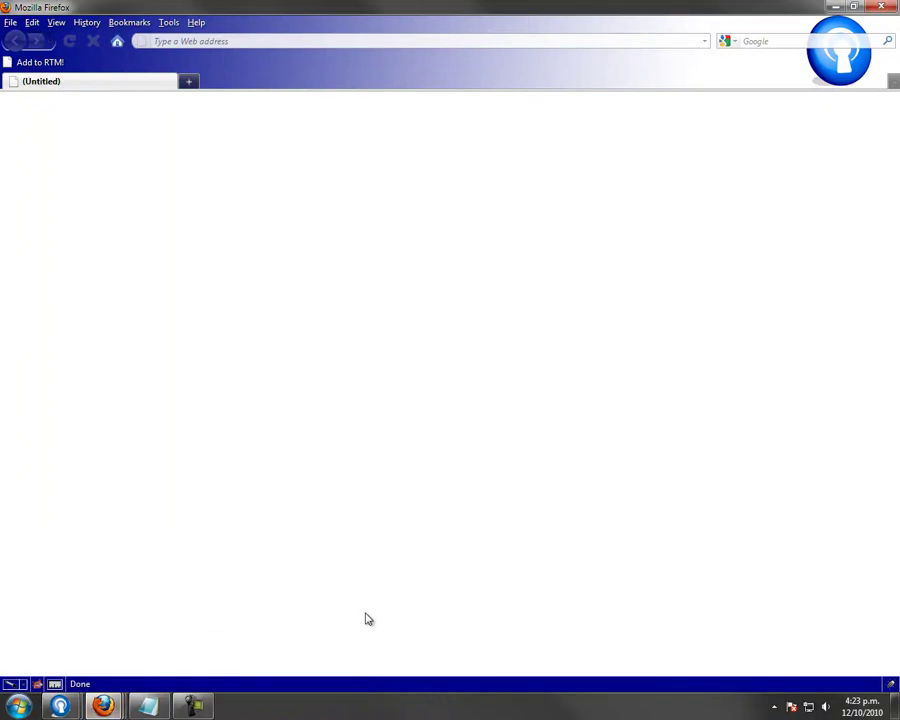
pyautogui.hotkey('ctrl', 'l')
pyautogui.write('www.nzhera')
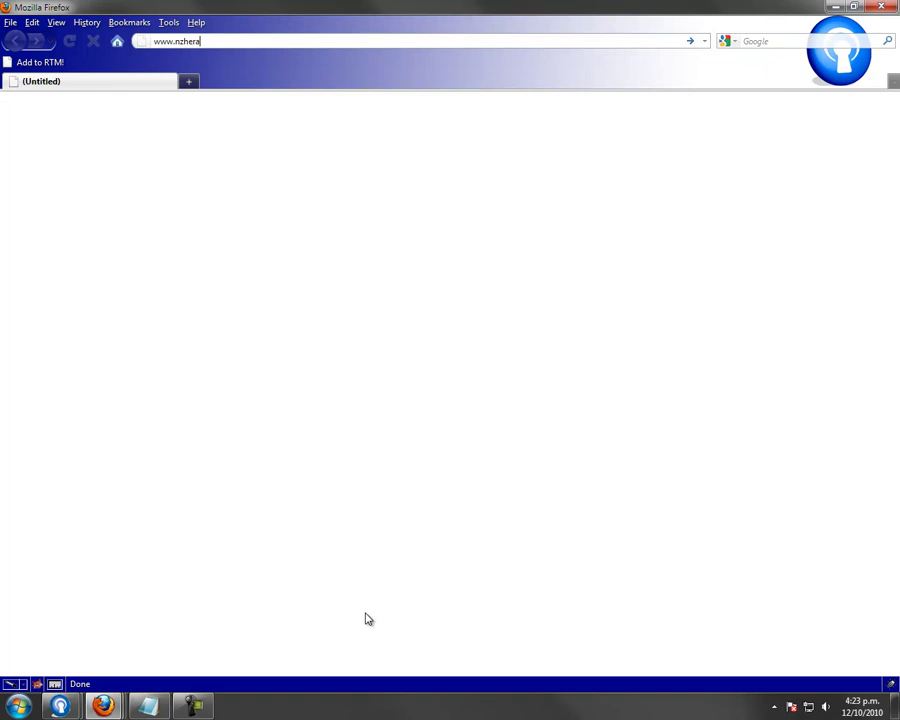
pyautogui.write('ld.co.nz')
pyautogui.press('Return')
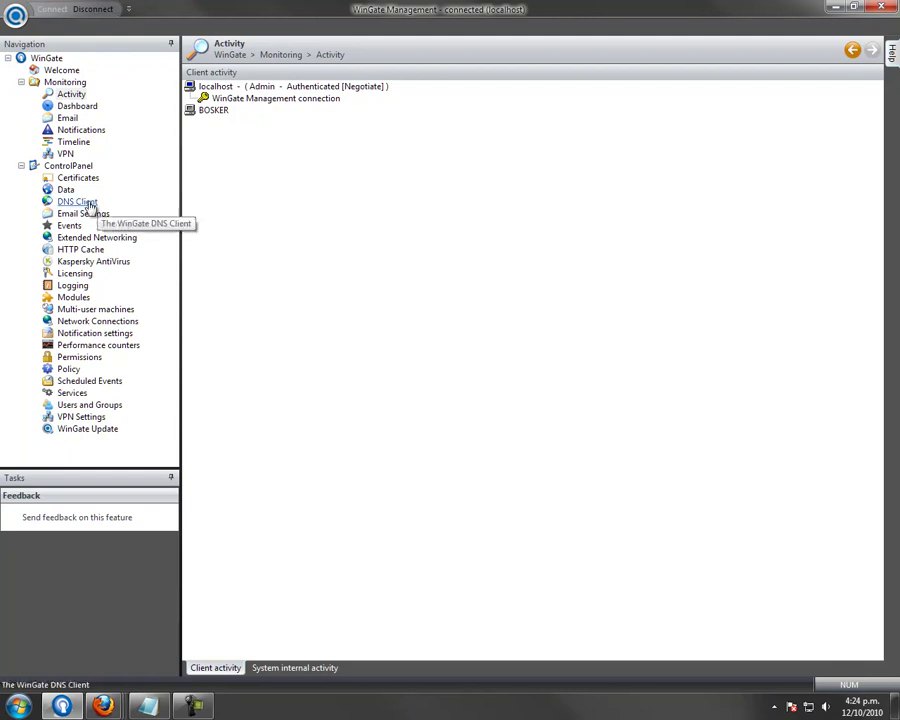
# - Link the file C:\HR Lists\ban list file.txt into the banned sites list
pyautogui.click(60, 191)
pyautogui.doubleClick(219, 231)
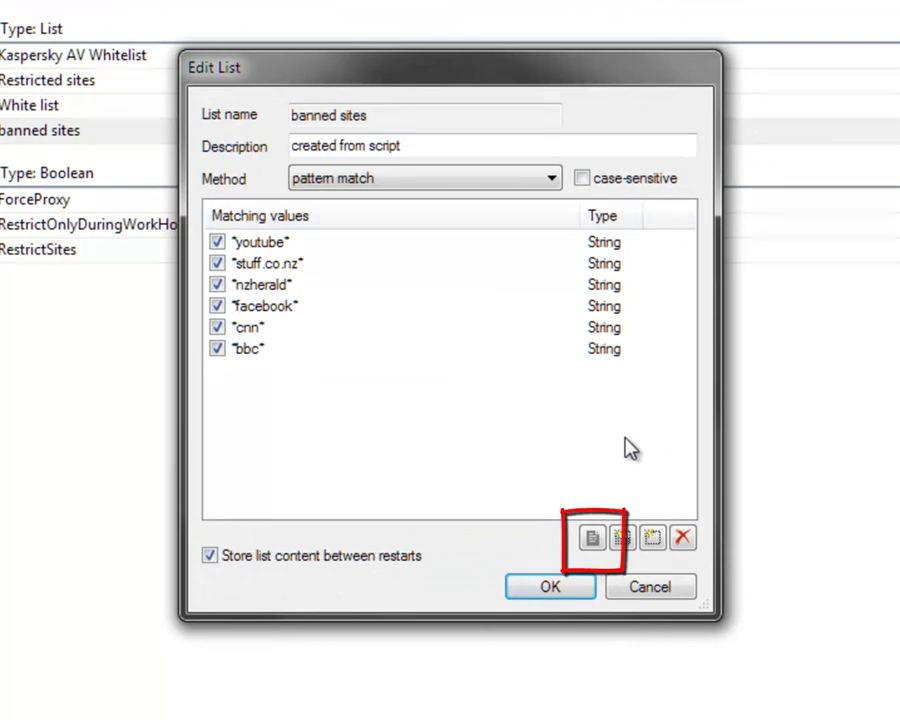
pyautogui.click(592, 538)
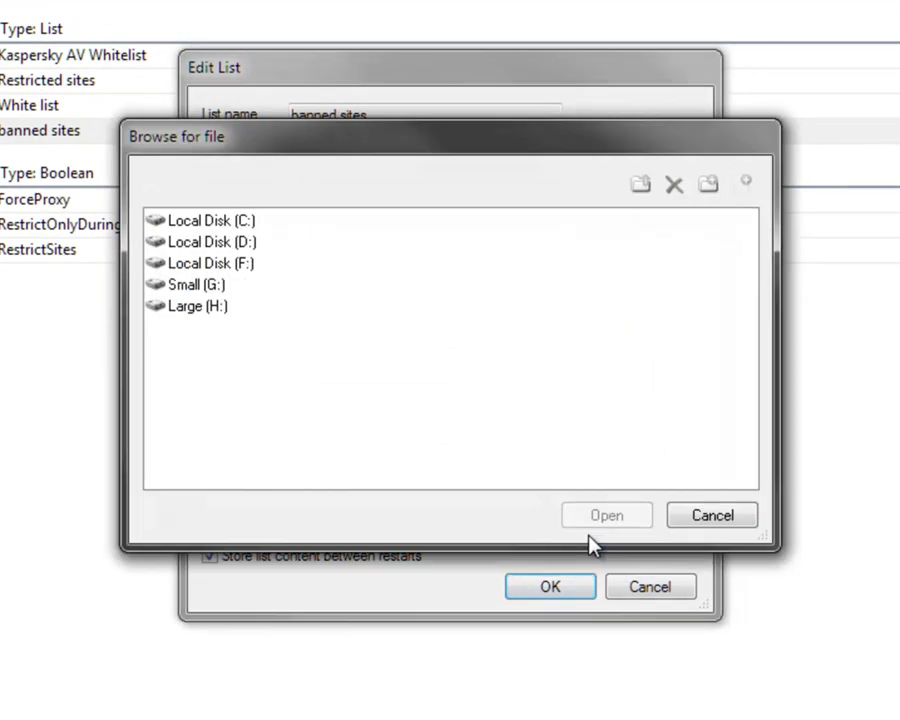
pyautogui.doubleClick(160, 228)
pyautogui.doubleClick(158, 262)
pyautogui.click(174, 226)
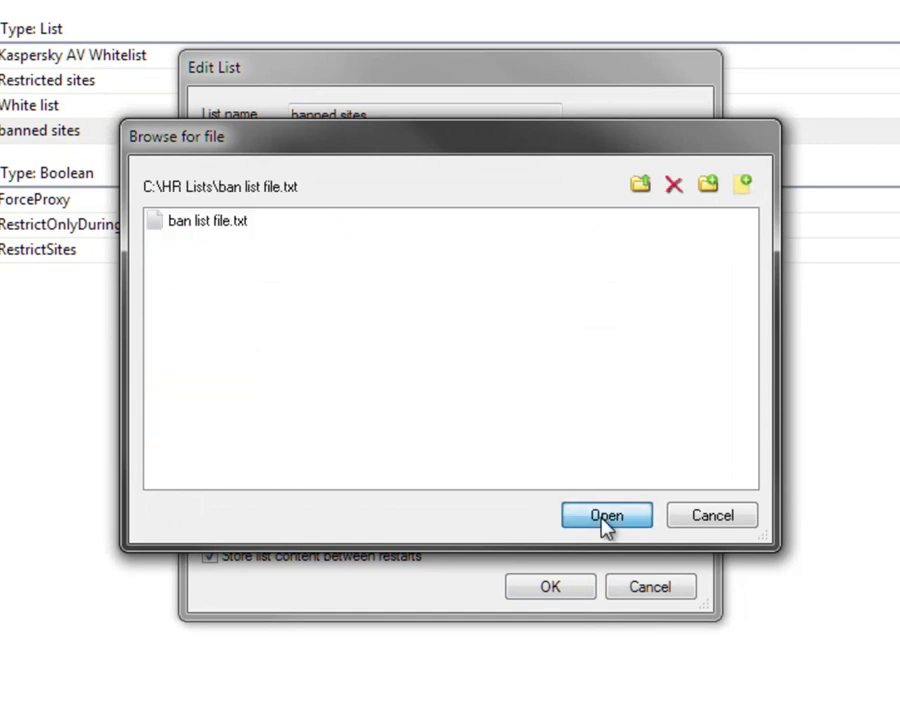
pyautogui.click(604, 518)
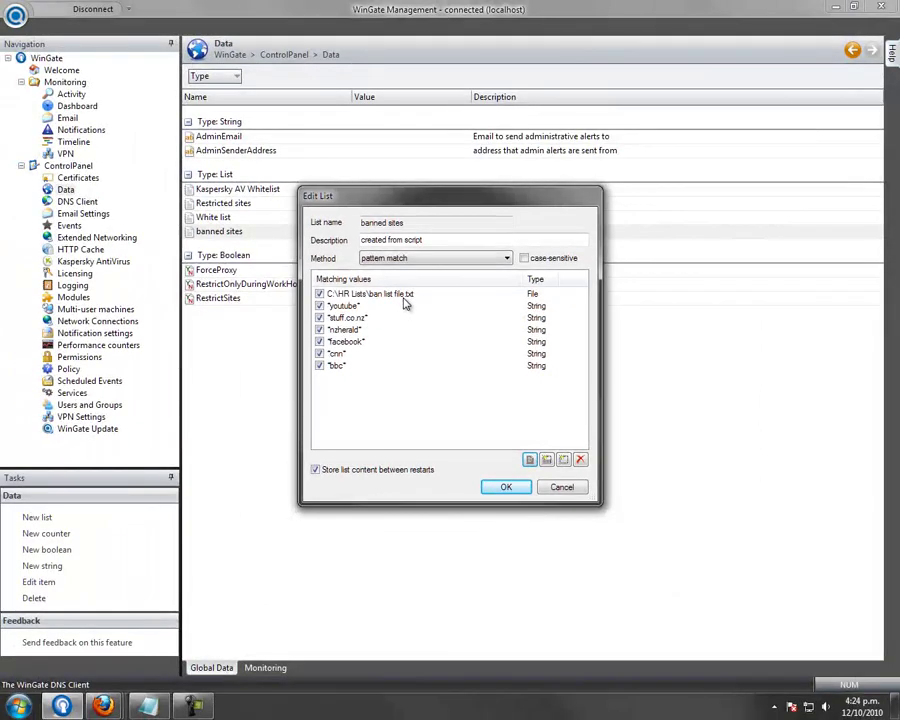
# - Preview ban list file.txt in Explorer, then save the banned sites list at 7 entries
pyautogui.press('super+e')
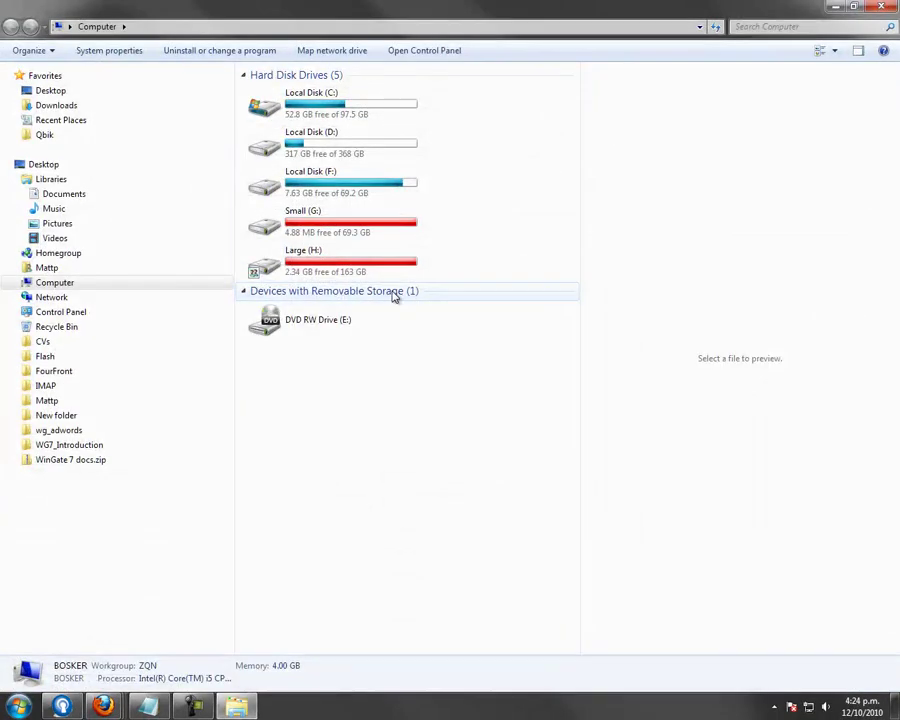
pyautogui.doubleClick(320, 112)
pyautogui.doubleClick(291, 108)
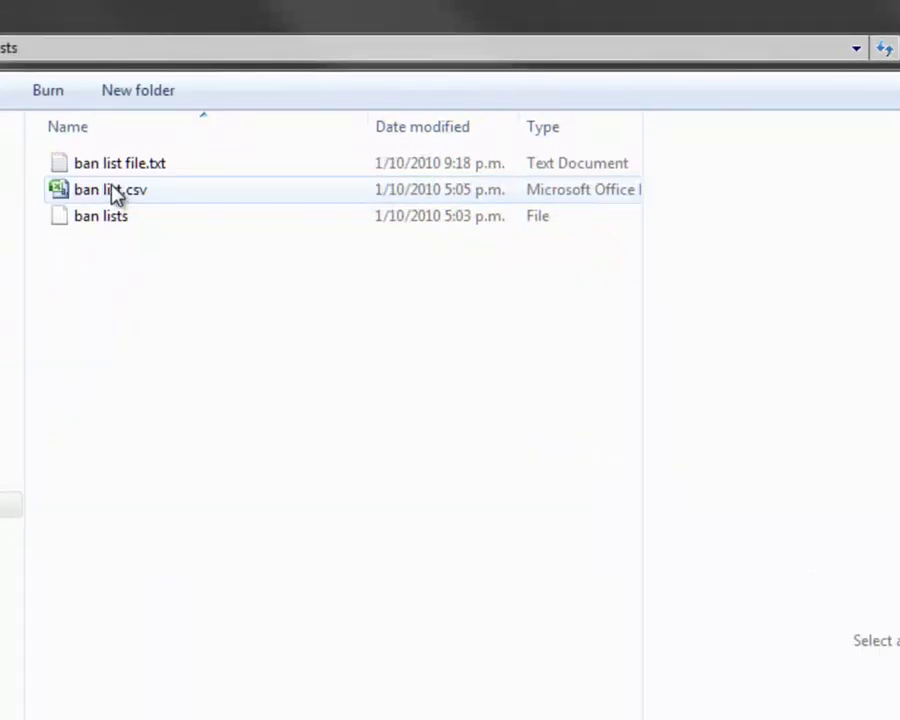
pyautogui.click(118, 167)
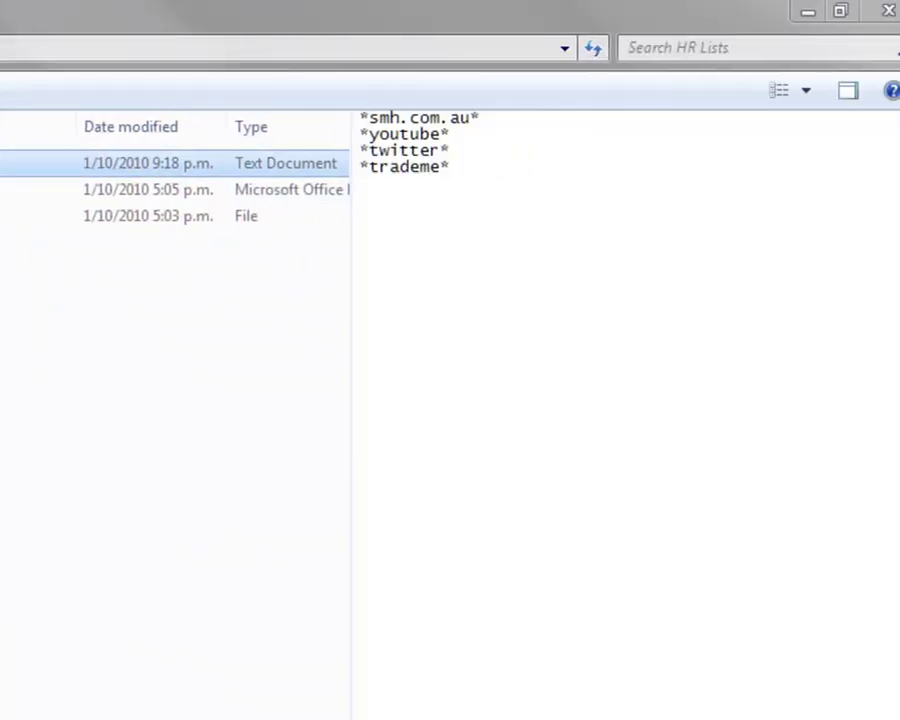
pyautogui.click(890, 12)
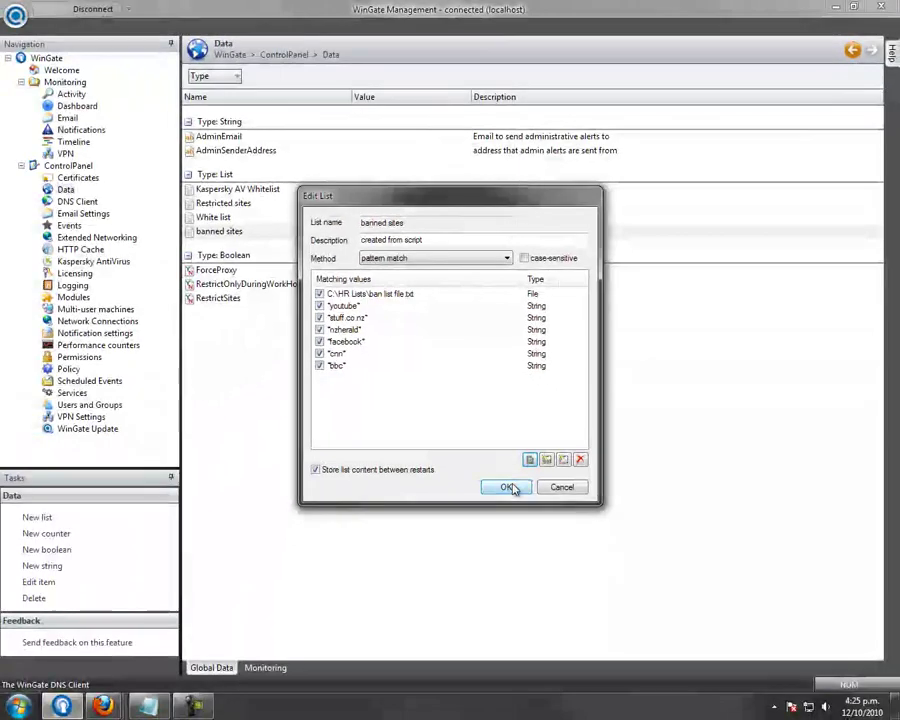
pyautogui.click(504, 484)
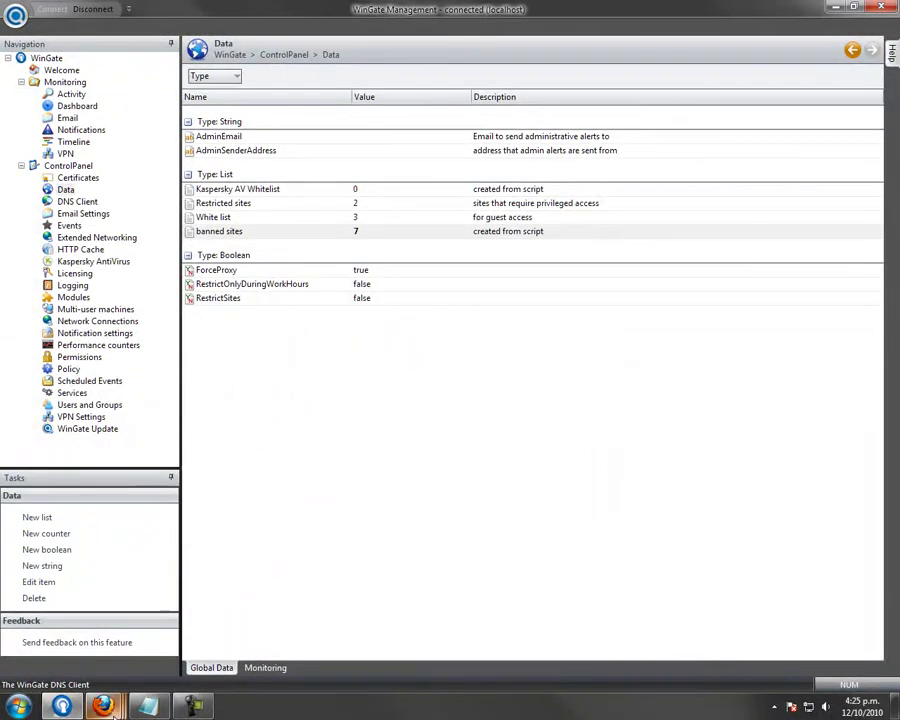
pyautogui.moveTo(103, 706)
pyautogui.click(357, 613)
pyautogui.hotkey('ctrl', 'l')
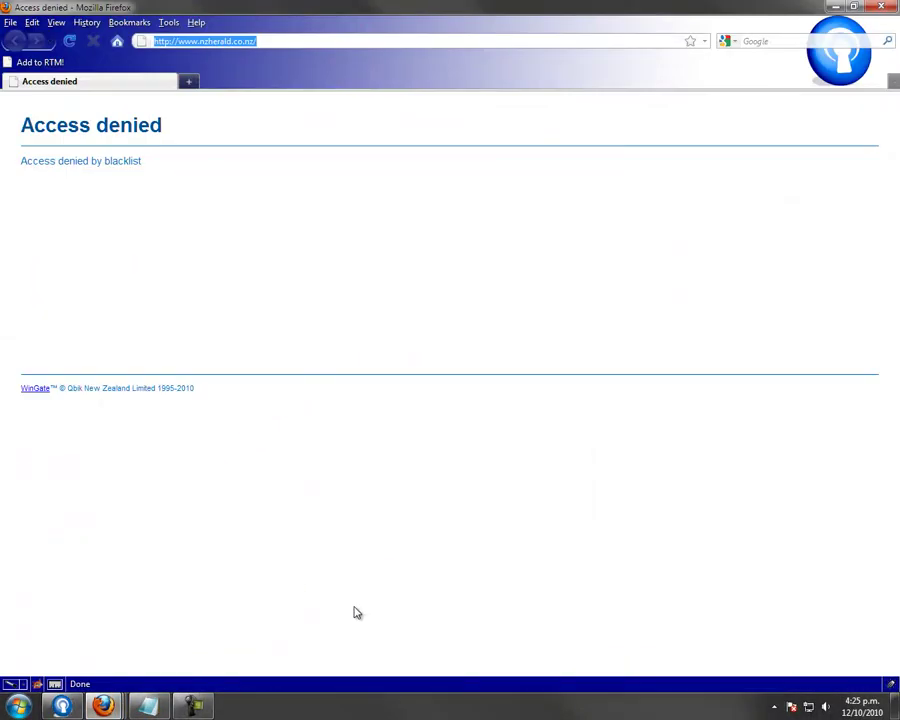
pyautogui.write('www.twit')
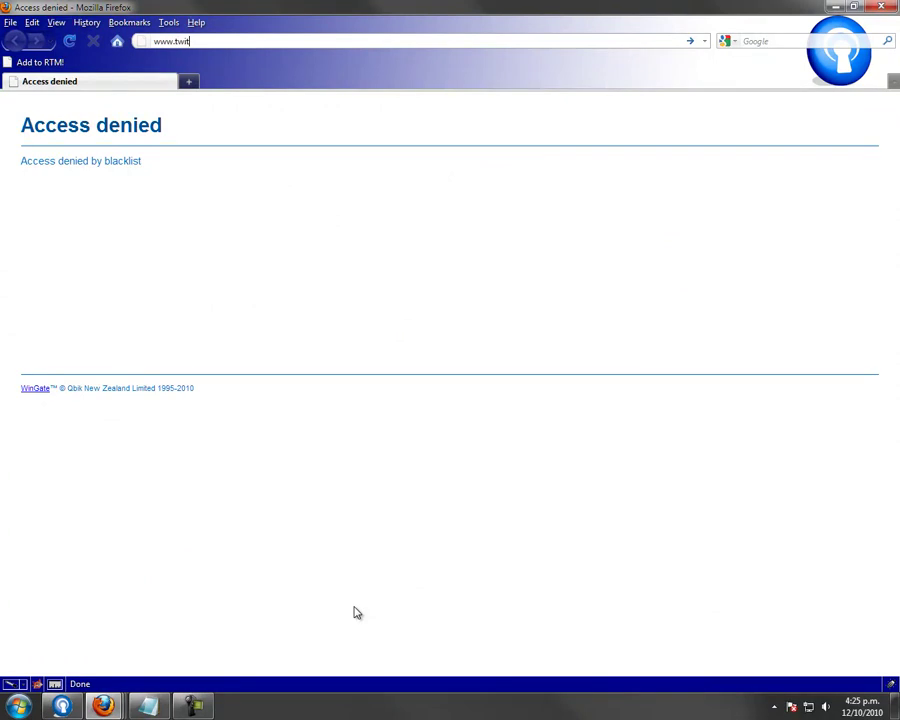
pyautogui.write('ter.com')
pyautogui.press('Return')
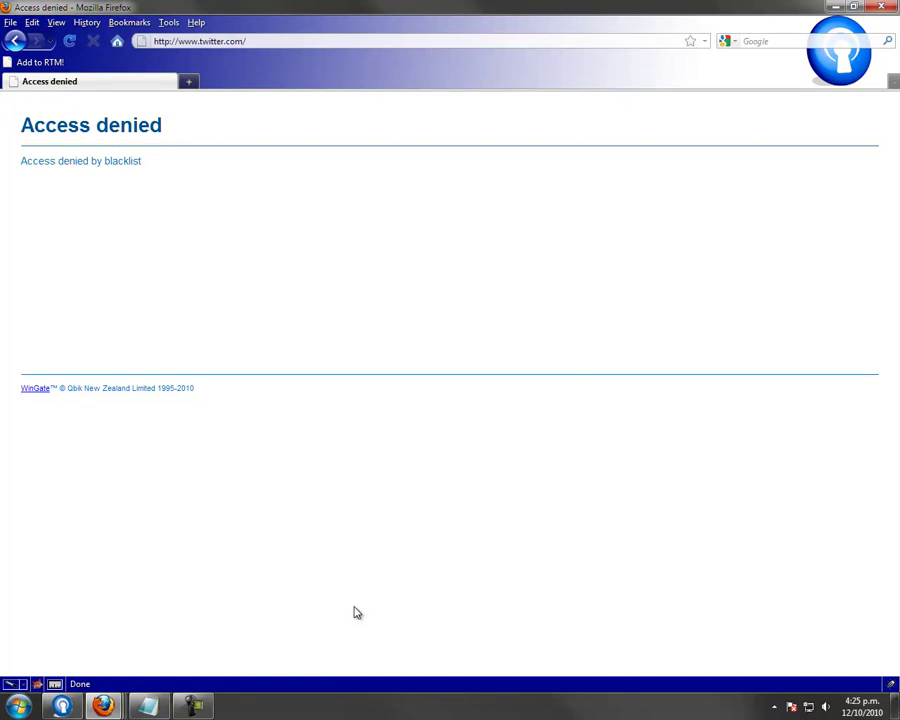
pyautogui.hotkey('alt', 'Tab')
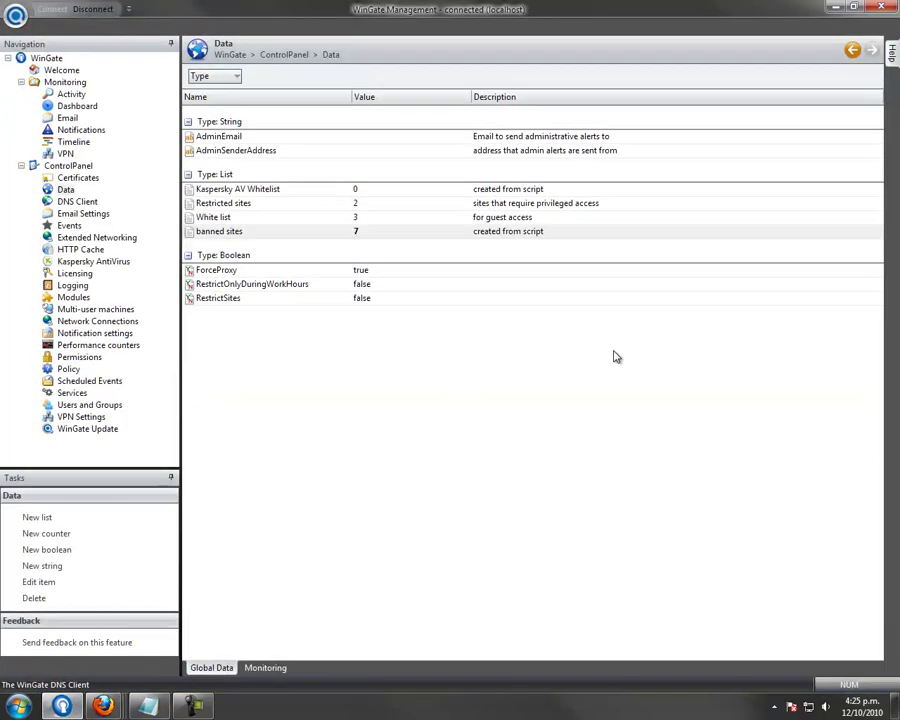
# - Link the Restricted sites list into banned sites and save, bringing the count to 8
pyautogui.doubleClick(230, 233)
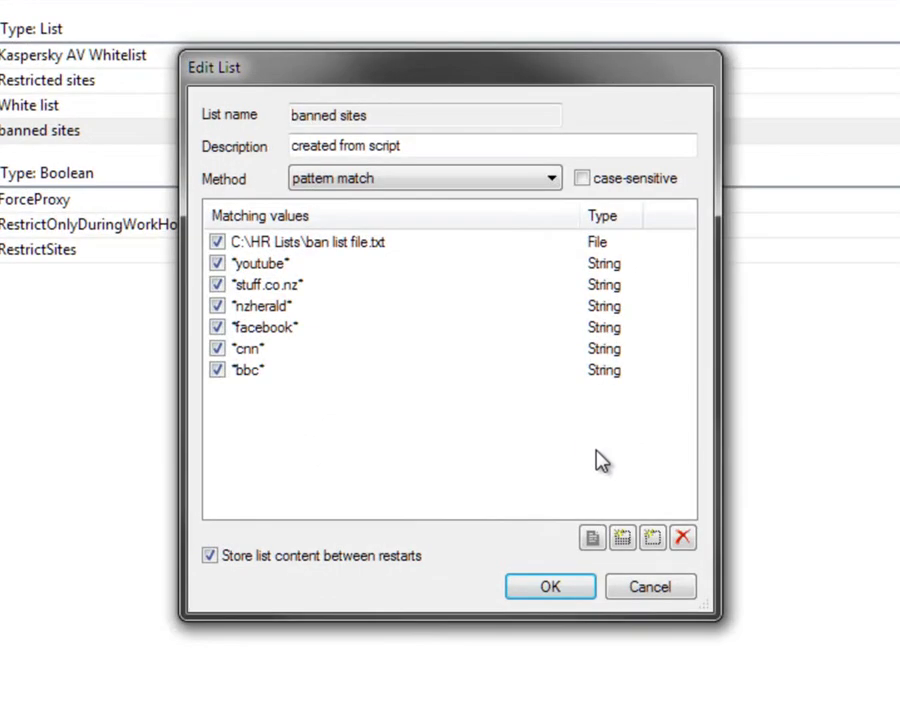
pyautogui.click(622, 539)
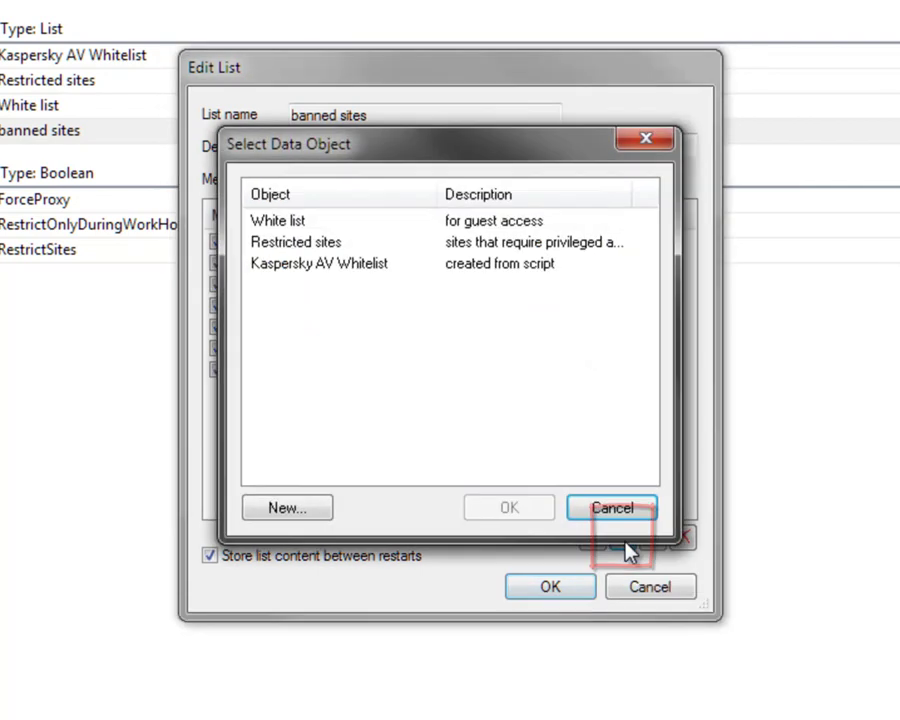
pyautogui.click(295, 245)
pyautogui.click(509, 510)
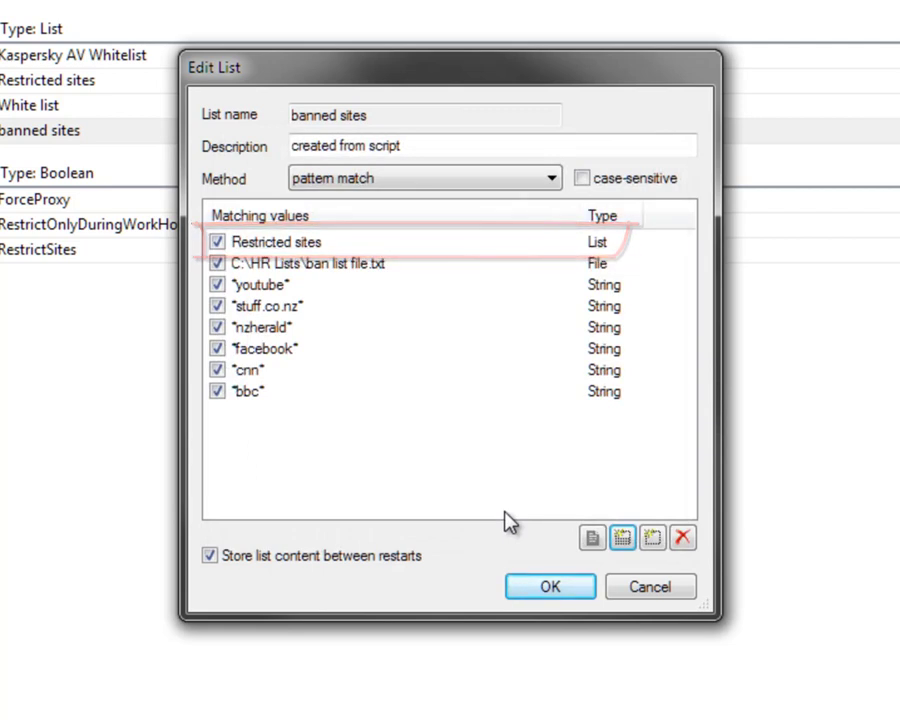
pyautogui.click(550, 587)
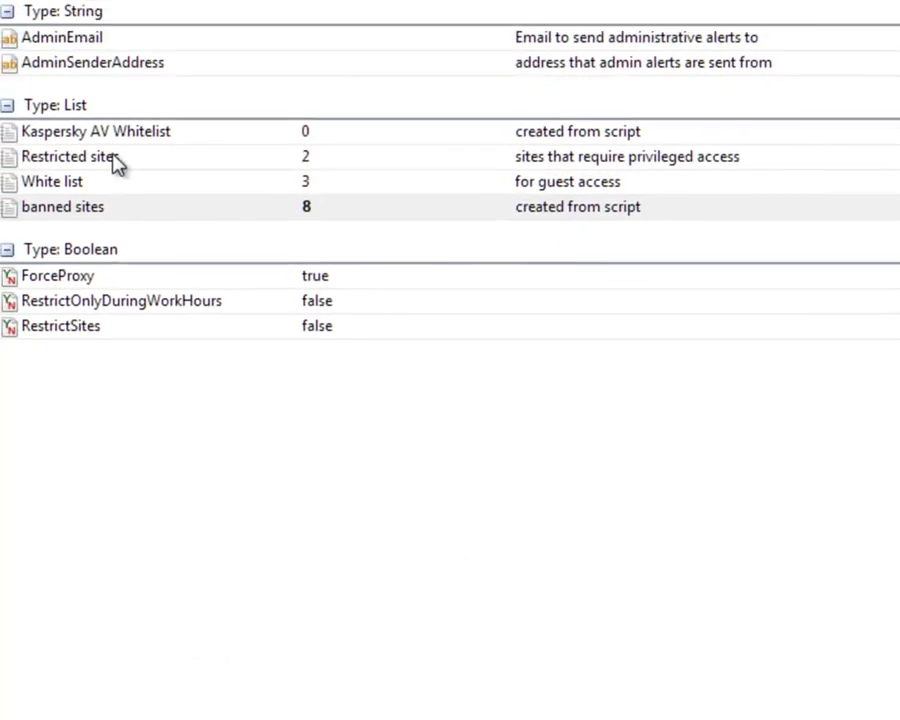
# - Inspect the Restricted sites list (trademe, amazon), then return to Firefox
pyautogui.doubleClick(86, 83)
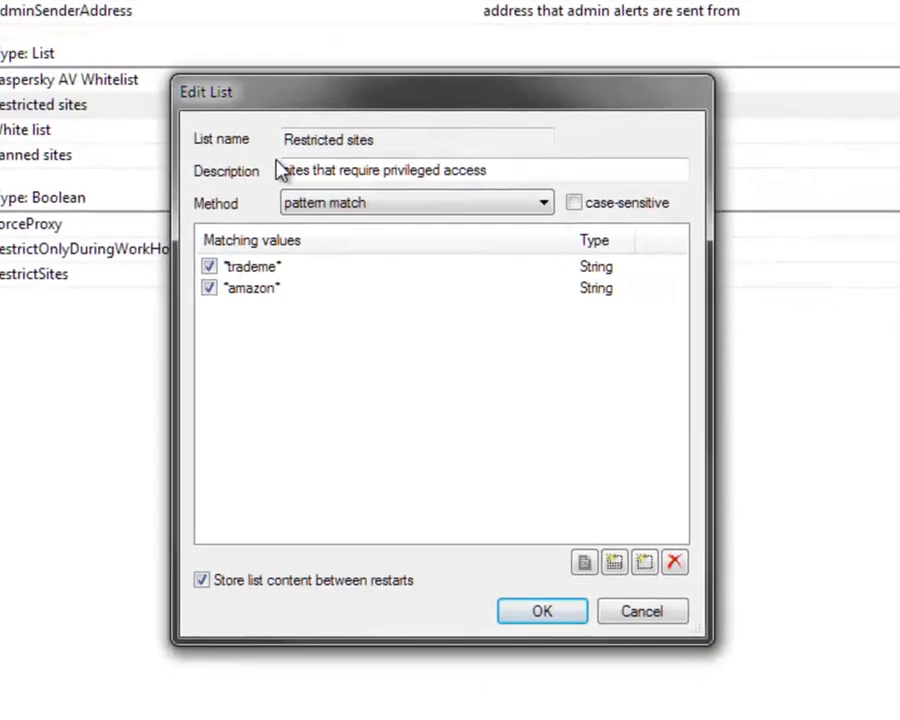
pyautogui.click(541, 609)
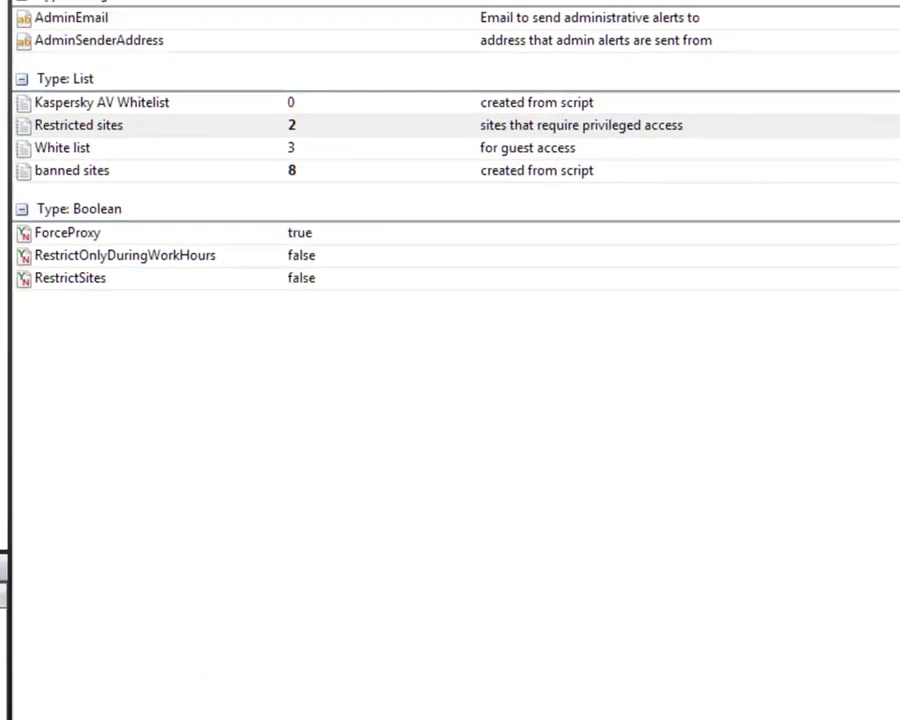
pyautogui.click(331, 679)
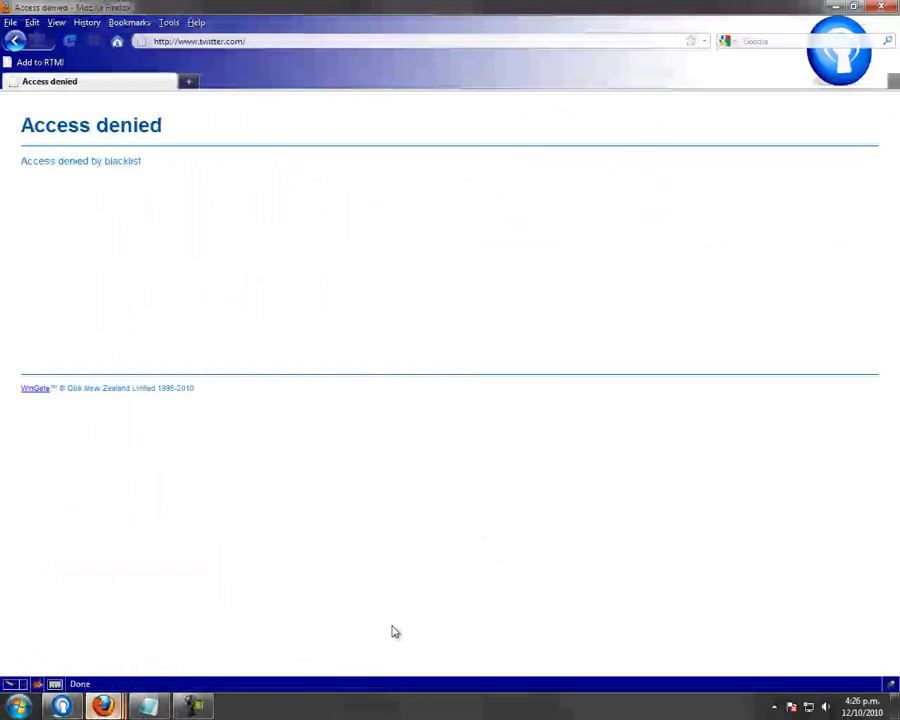
pyautogui.hotkey('ctrl', 'l')
pyautogui.write('www.amazon.com')
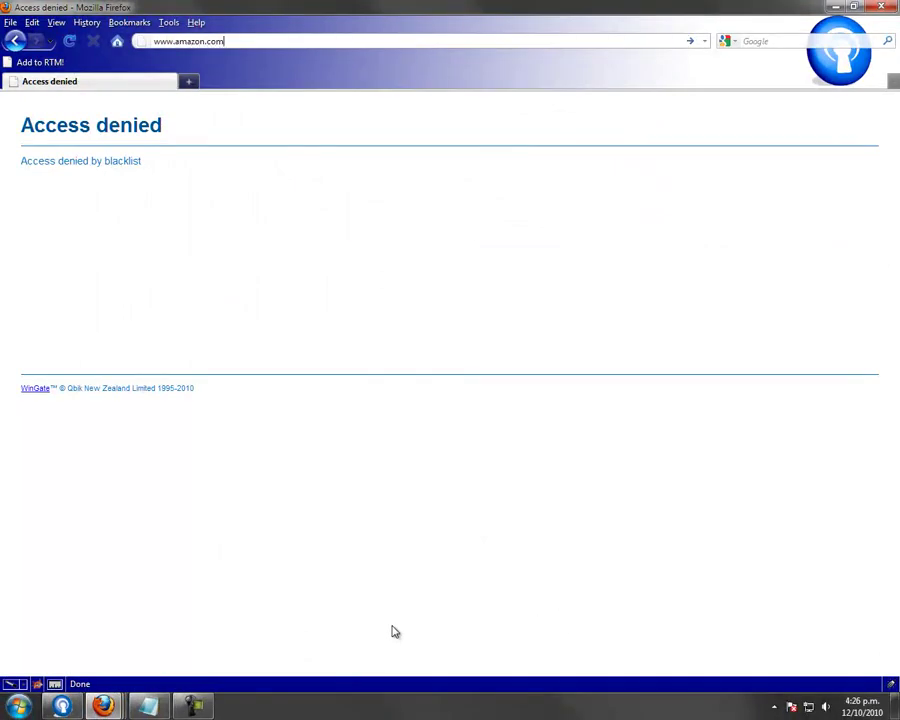
pyautogui.press('Return')
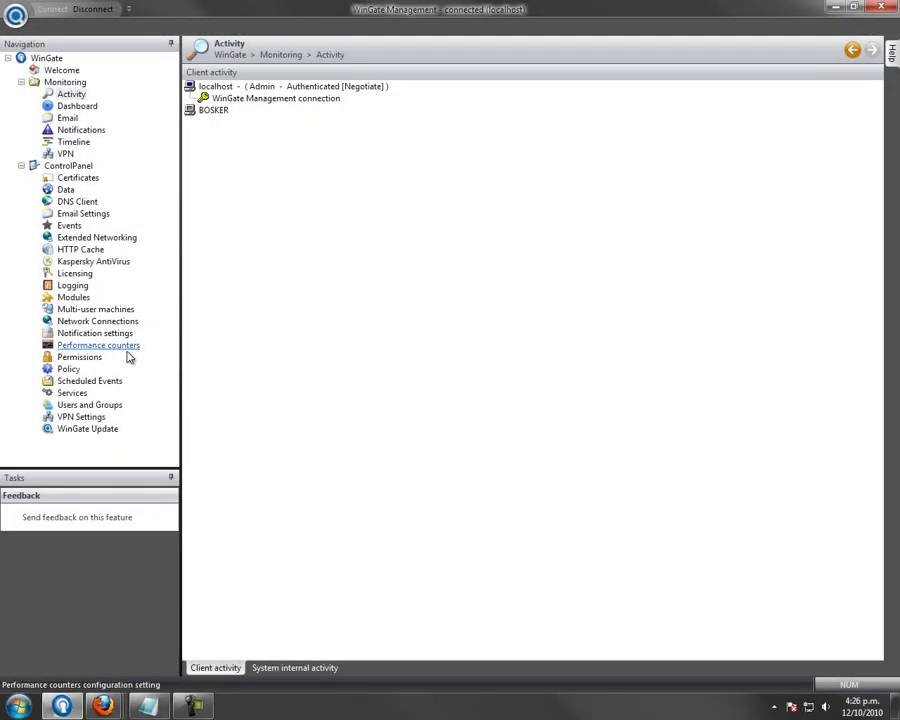
# - Open the Ban List Policy full-screen and move the Ban list lookup, Reject and Allow nodes right
pyautogui.click(70, 378)
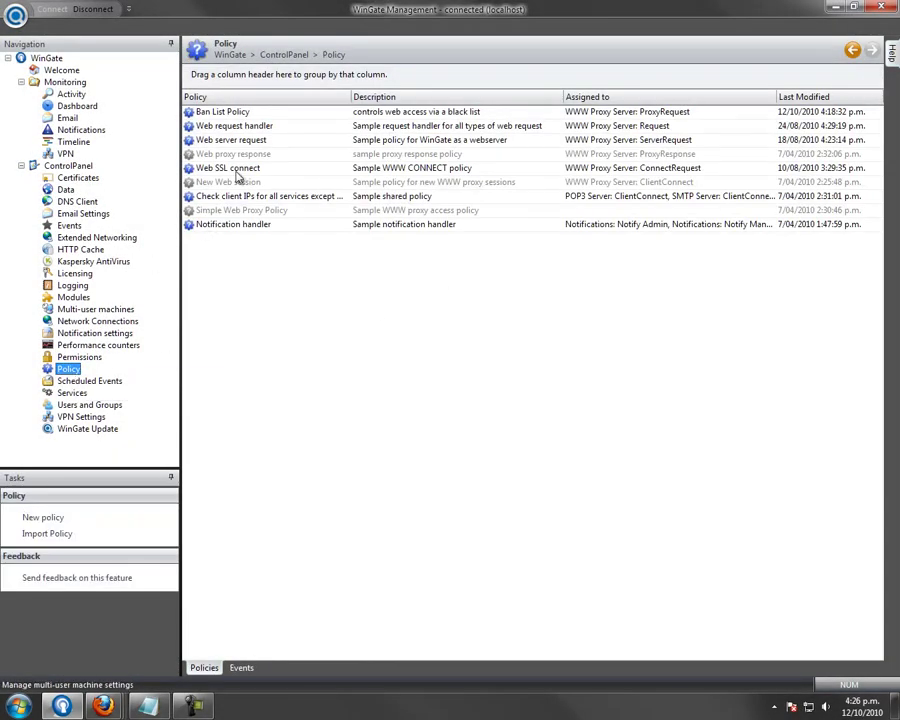
pyautogui.doubleClick(237, 113)
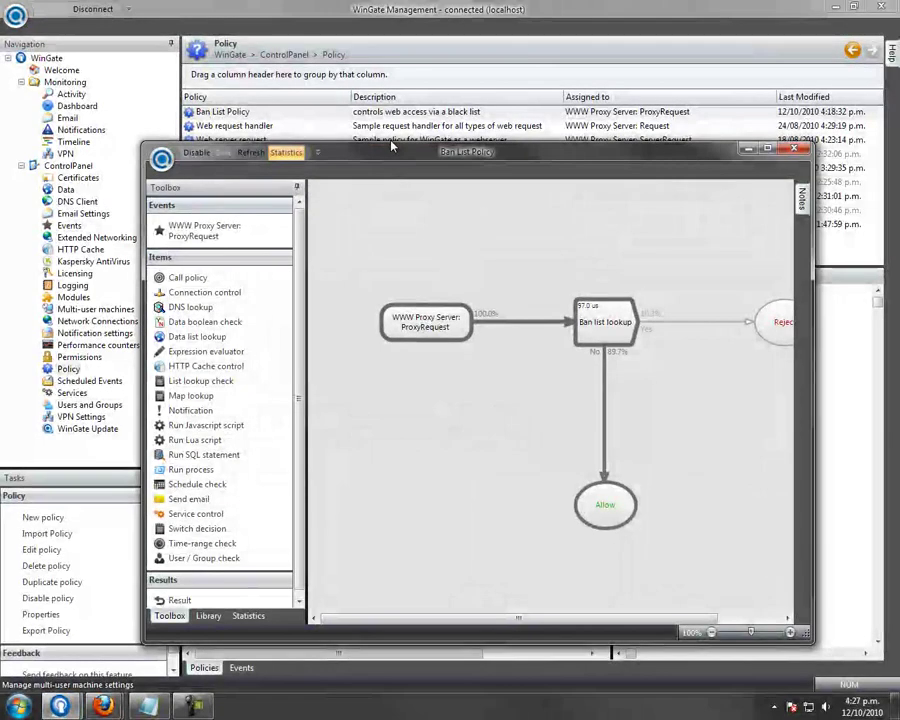
pyautogui.doubleClick(393, 152)
pyautogui.moveTo(416, 147); pyautogui.dragTo(747, 418)
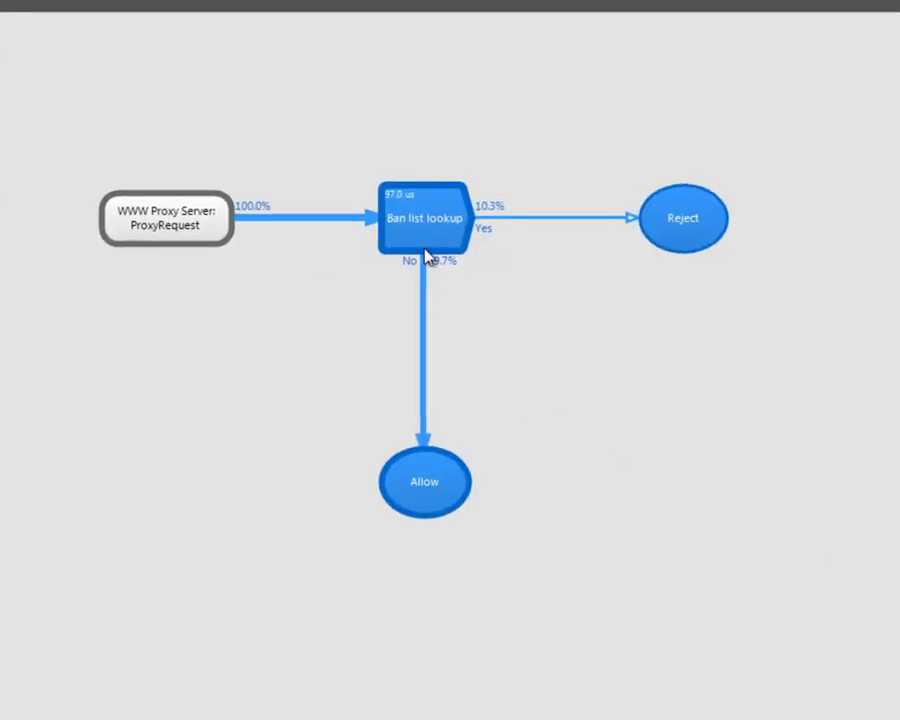
pyautogui.moveTo(425, 257); pyautogui.dragTo(718, 245)
# - Delete the connector from WWW Proxy Server to Ban list lookup
pyautogui.click(619, 228)
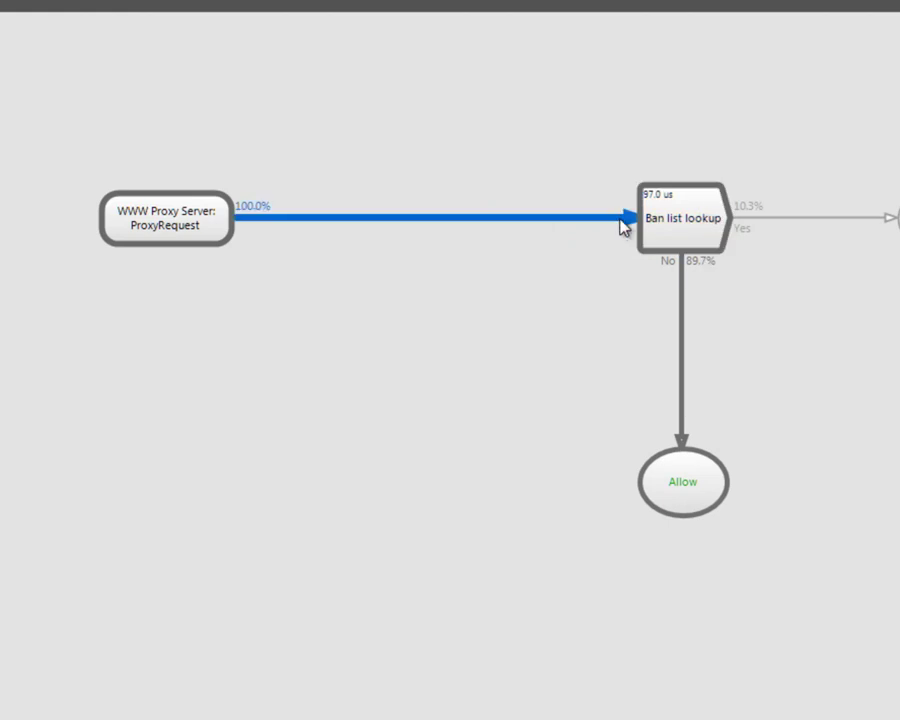
pyautogui.click(619, 228)
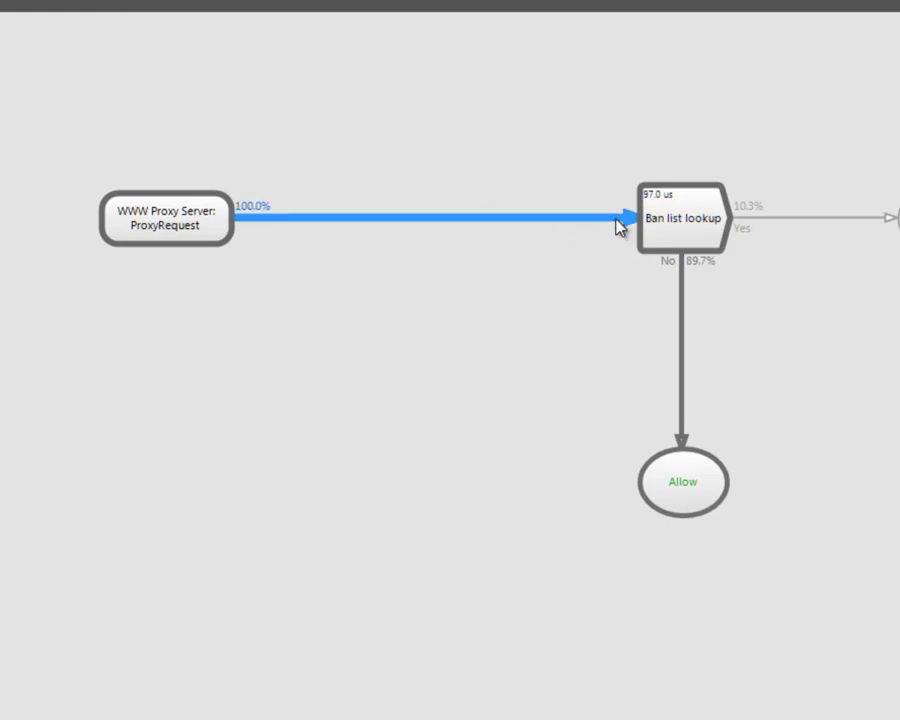
pyautogui.press('Delete')
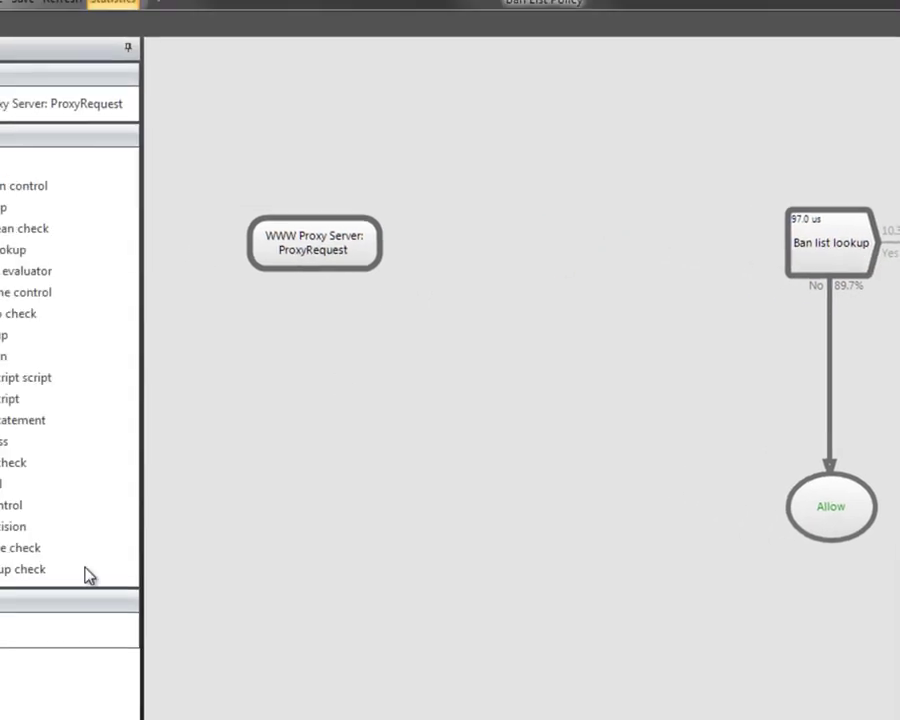
# - Add a user/group check for Authenticated Users named 'Authenticated?'
pyautogui.moveTo(326, 509); pyautogui.dragTo(576, 276)
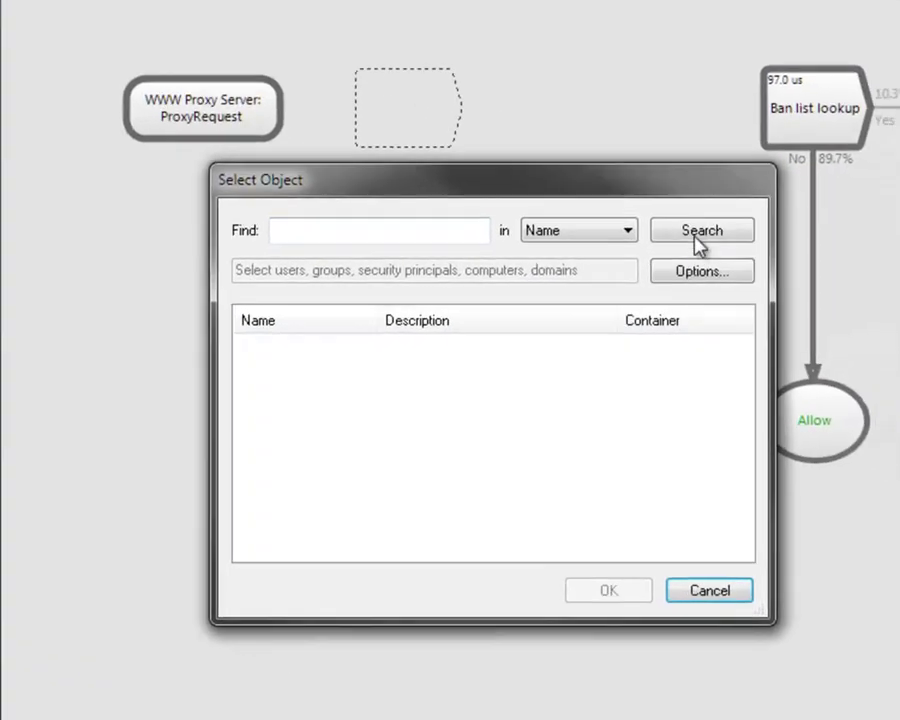
pyautogui.click(700, 232)
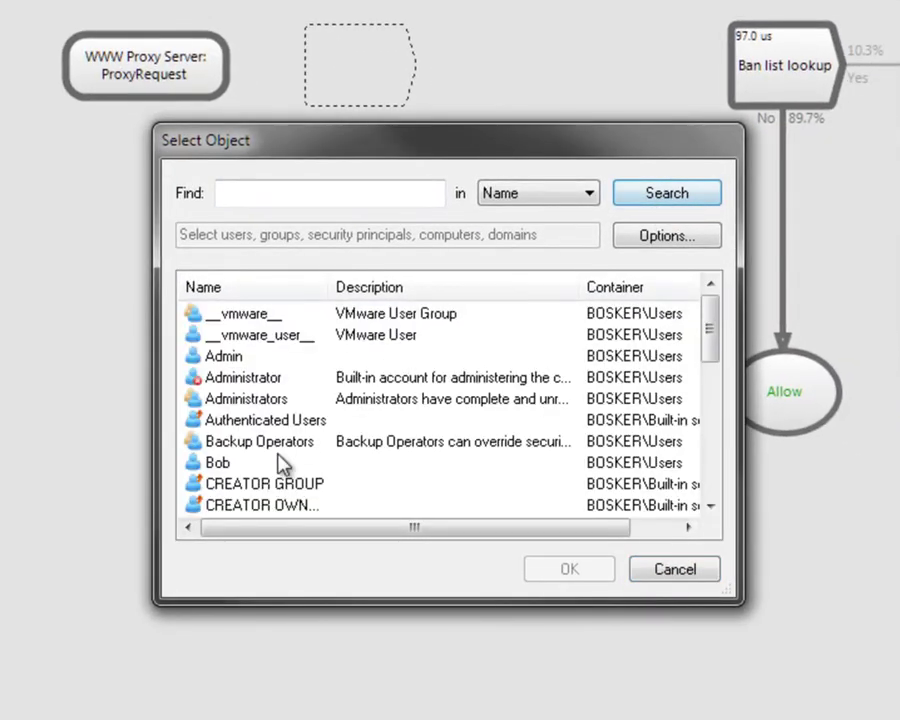
pyautogui.click(331, 451)
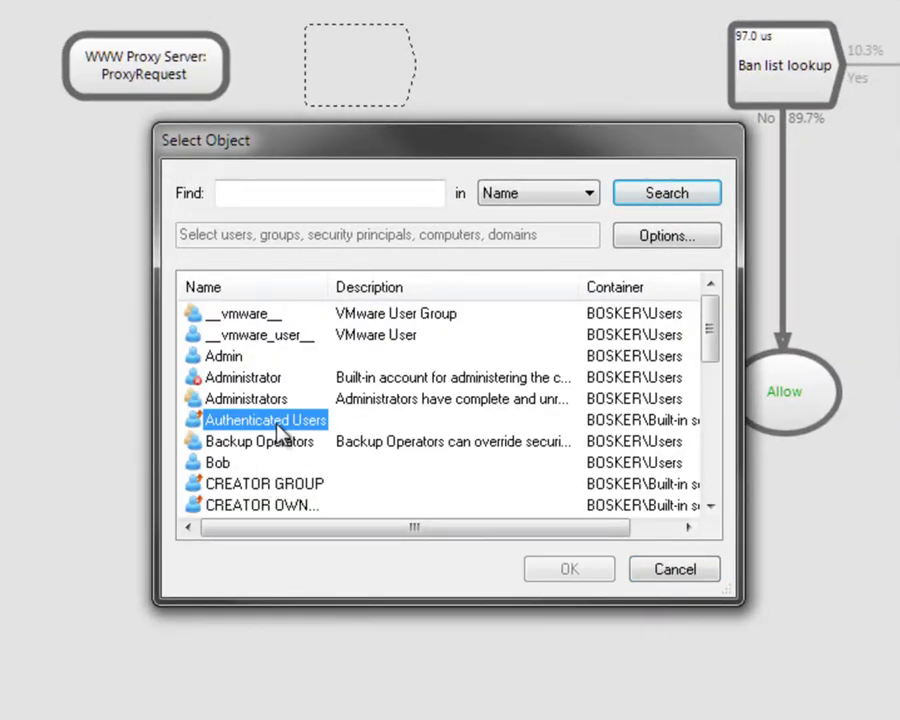
pyautogui.click(555, 569)
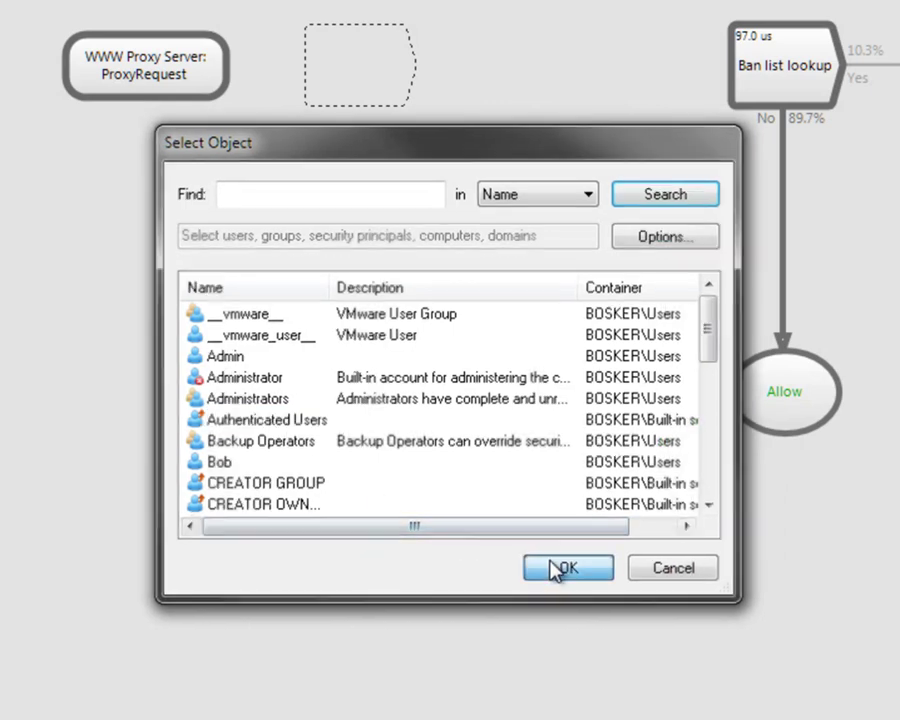
pyautogui.click(542, 542)
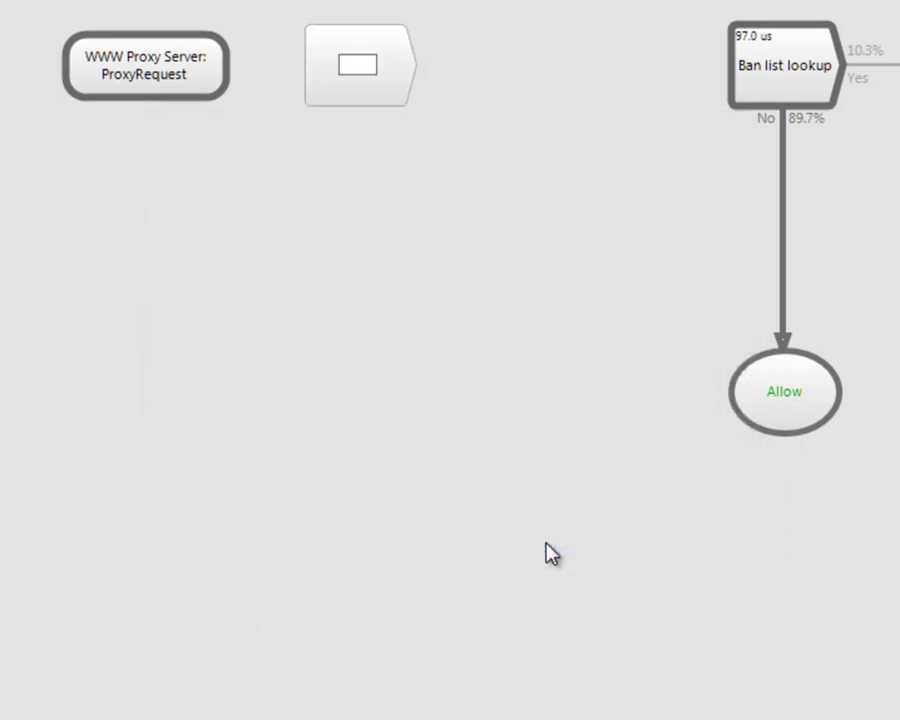
pyautogui.write('Authenticated?')
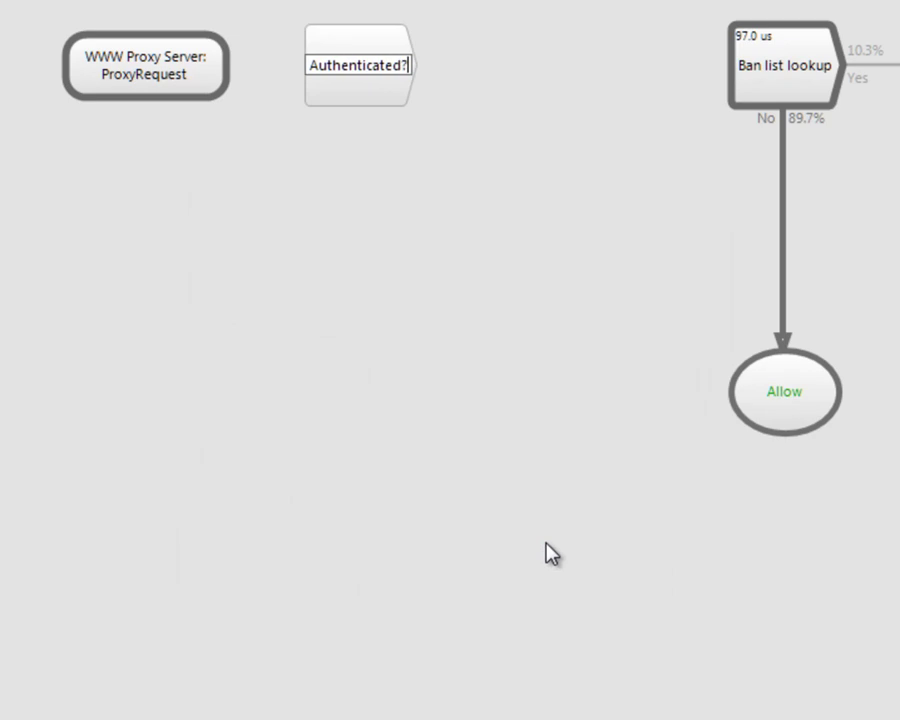
pyautogui.press('Return')
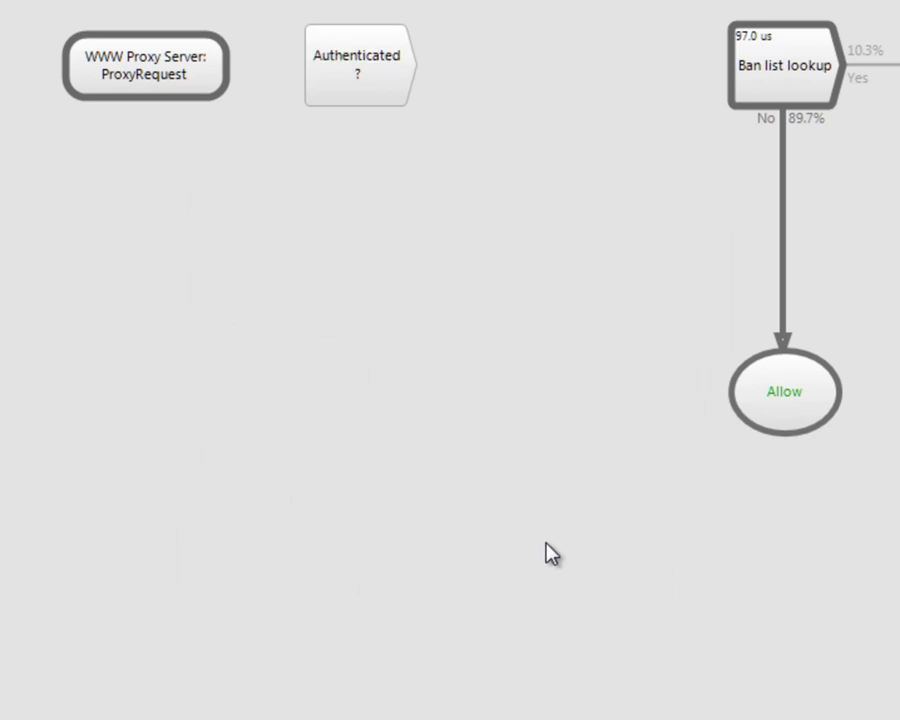
# - Add a Result node whose response is Auth
pyautogui.moveTo(60, 544); pyautogui.dragTo(743, 402)
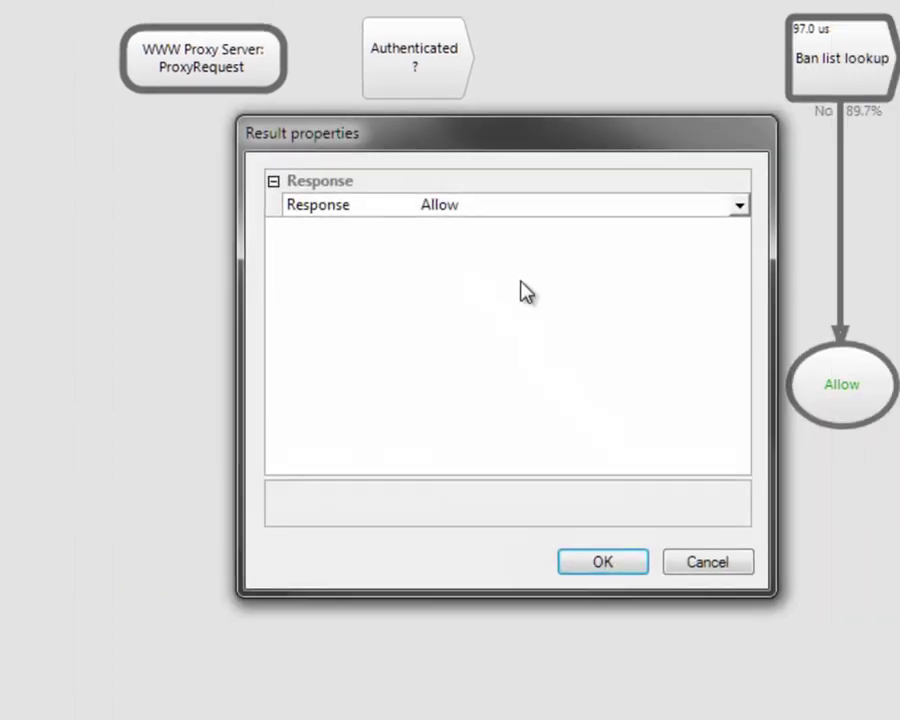
pyautogui.click(676, 205)
pyautogui.click(440, 296)
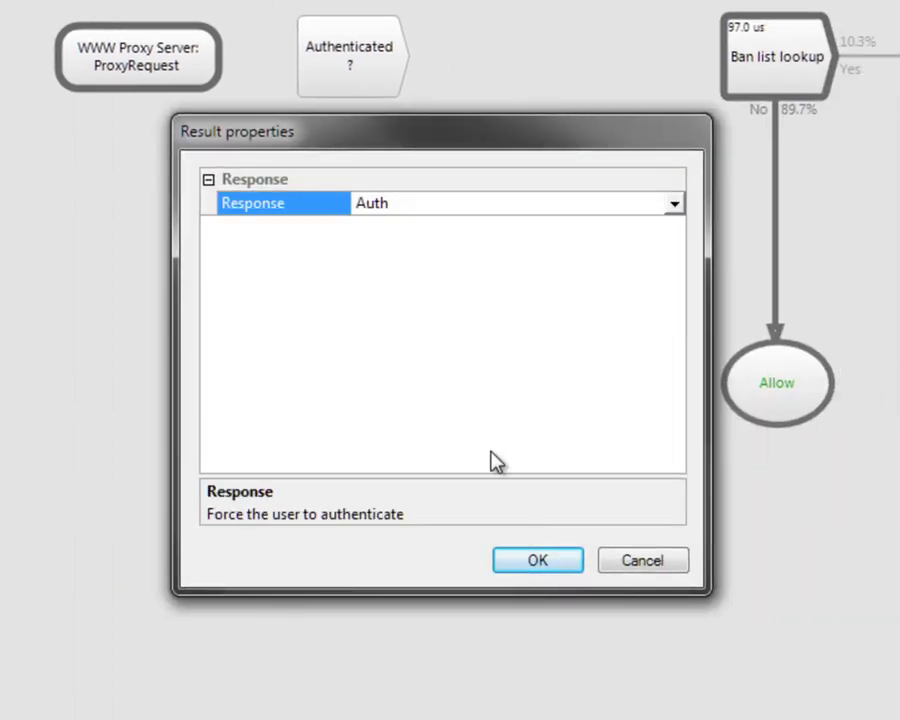
pyautogui.click(540, 560)
# - Add a user/group check for the Managers group and name it 'Is Manager?'
pyautogui.moveTo(140, 494)
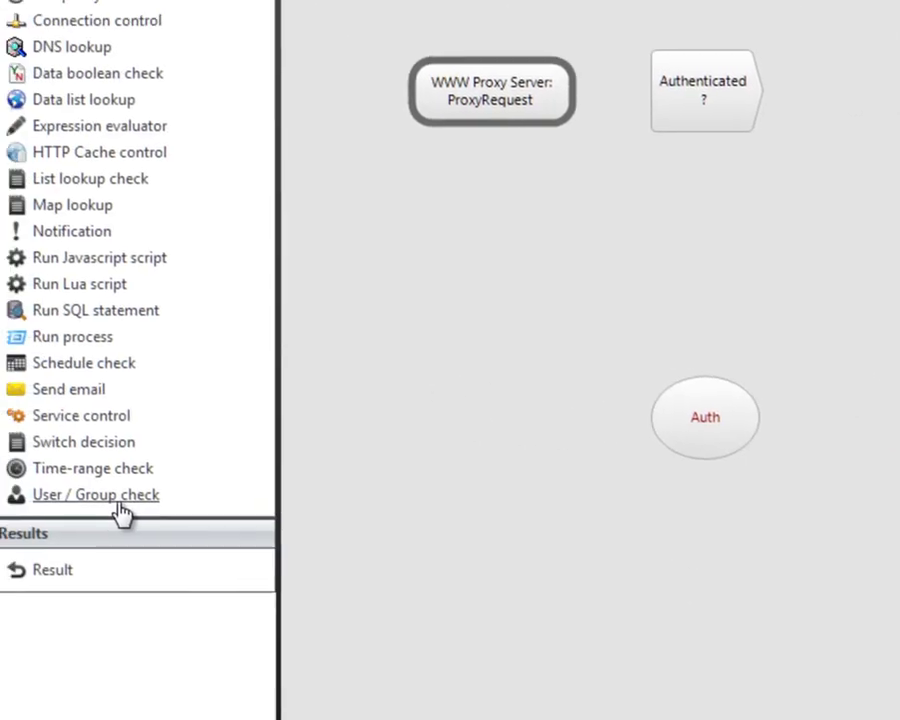
pyautogui.moveTo(130, 512); pyautogui.dragTo(590, 187)
pyautogui.click(630, 289)
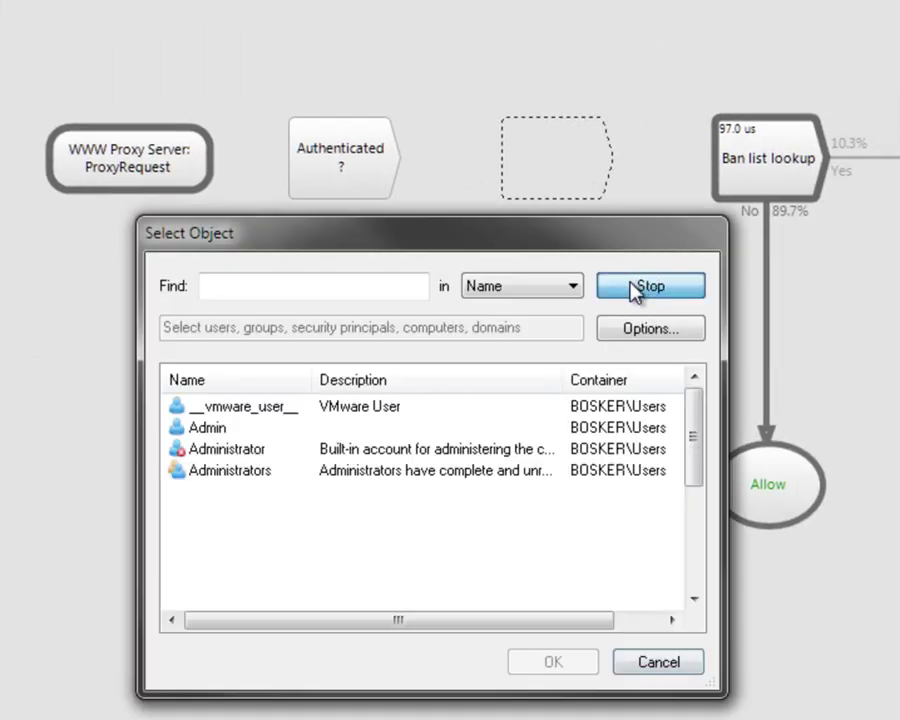
pyautogui.moveTo(693, 446); pyautogui.dragTo(700, 553)
pyautogui.click(230, 470)
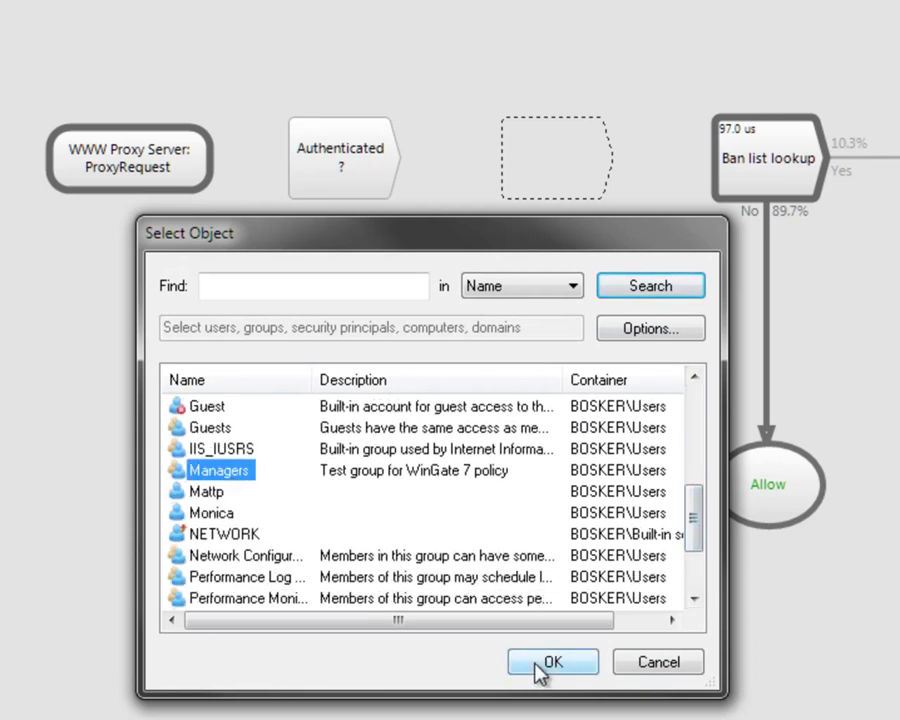
pyautogui.click(536, 666)
pyautogui.click(521, 637)
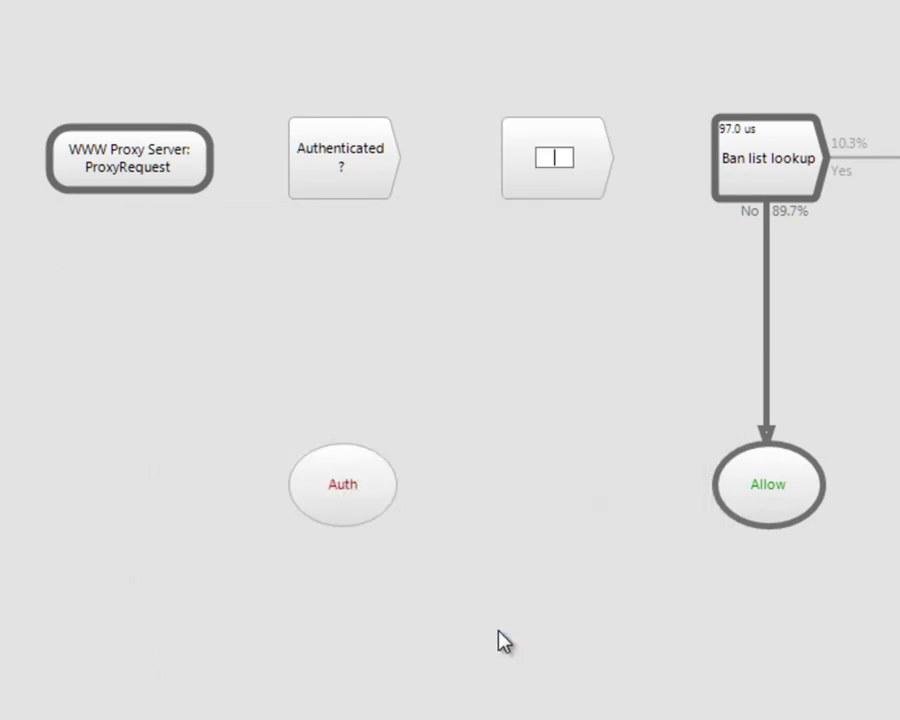
pyautogui.write('Is Manager?')
pyautogui.press('Return')
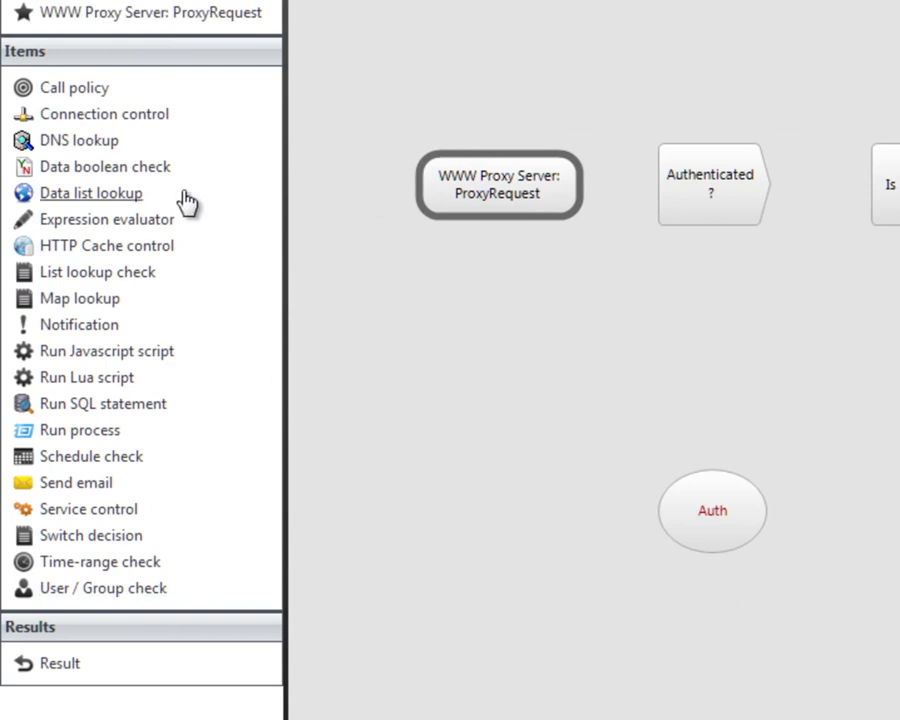
# - Add a data list lookup named 'White list?' checking {{Request.URL}} against the White list
pyautogui.moveTo(105, 192); pyautogui.dragTo(565, 492)
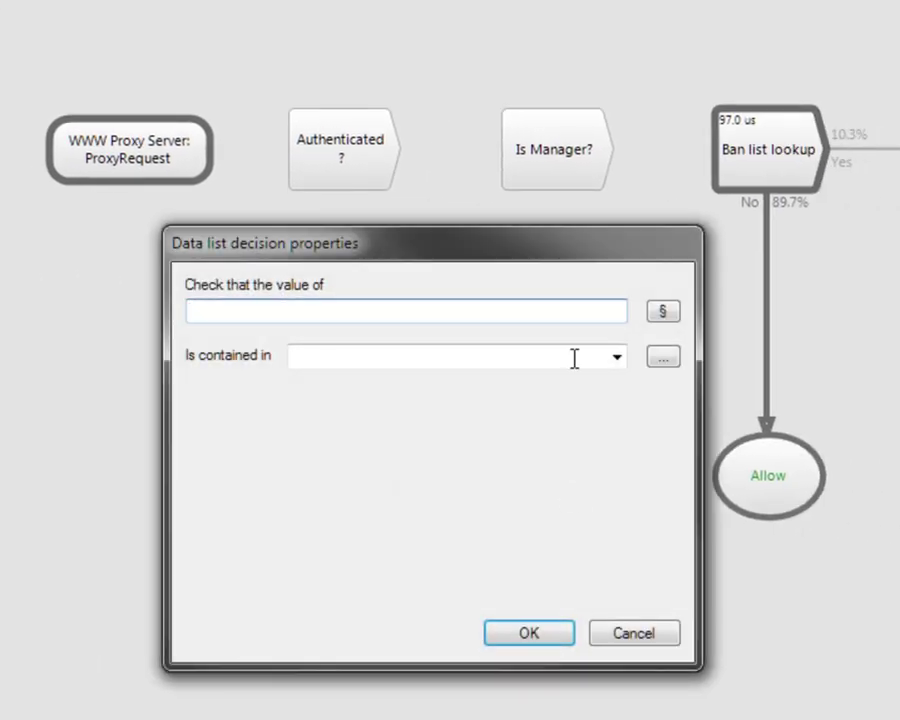
pyautogui.click(654, 313)
pyautogui.click(177, 316)
pyautogui.click(218, 566)
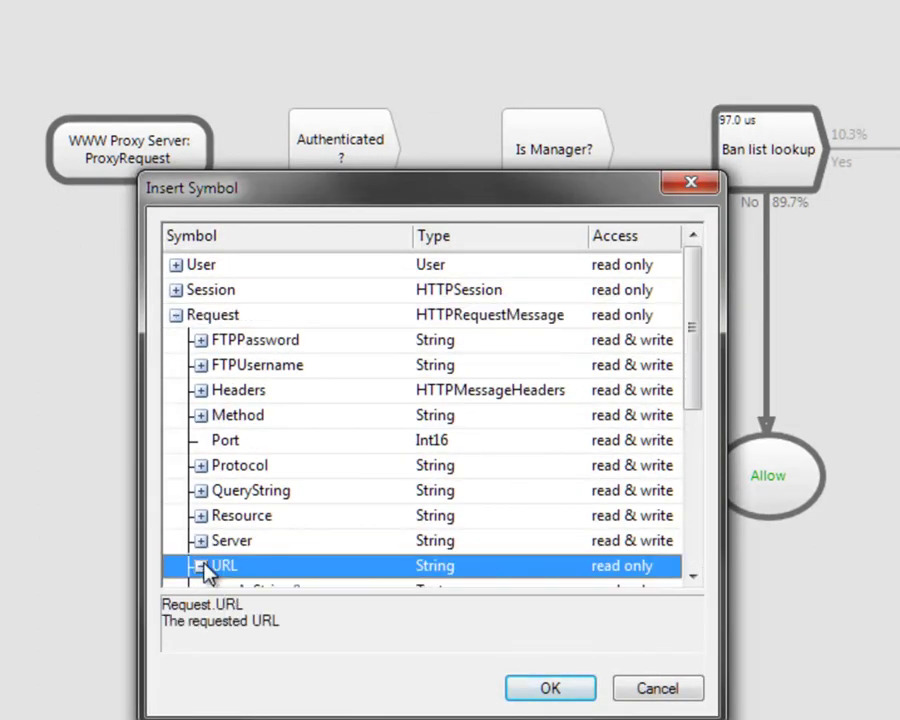
pyautogui.click(527, 689)
pyautogui.click(616, 358)
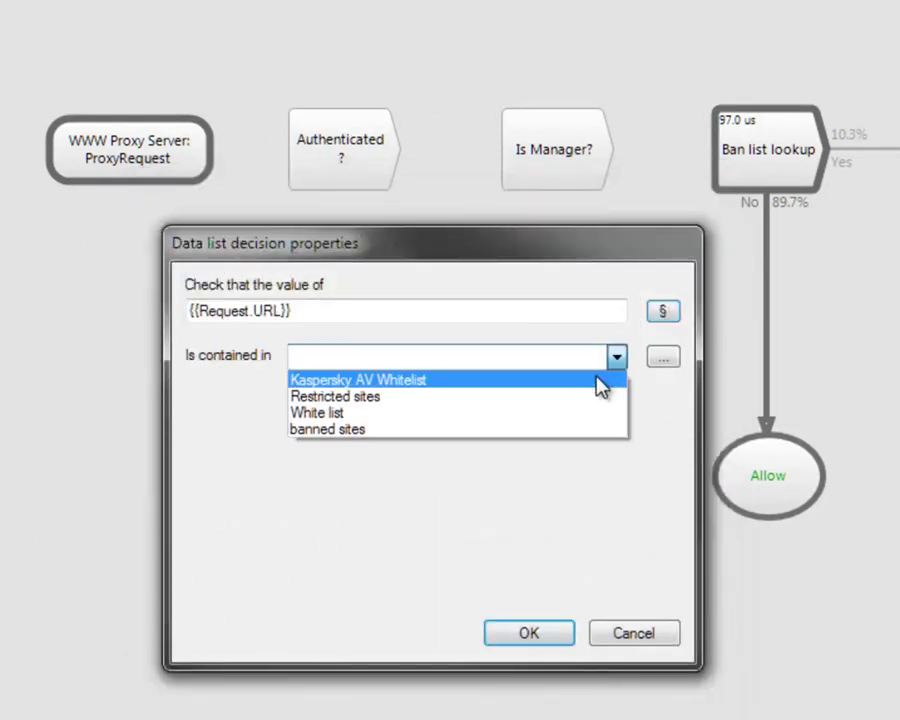
pyautogui.click(578, 418)
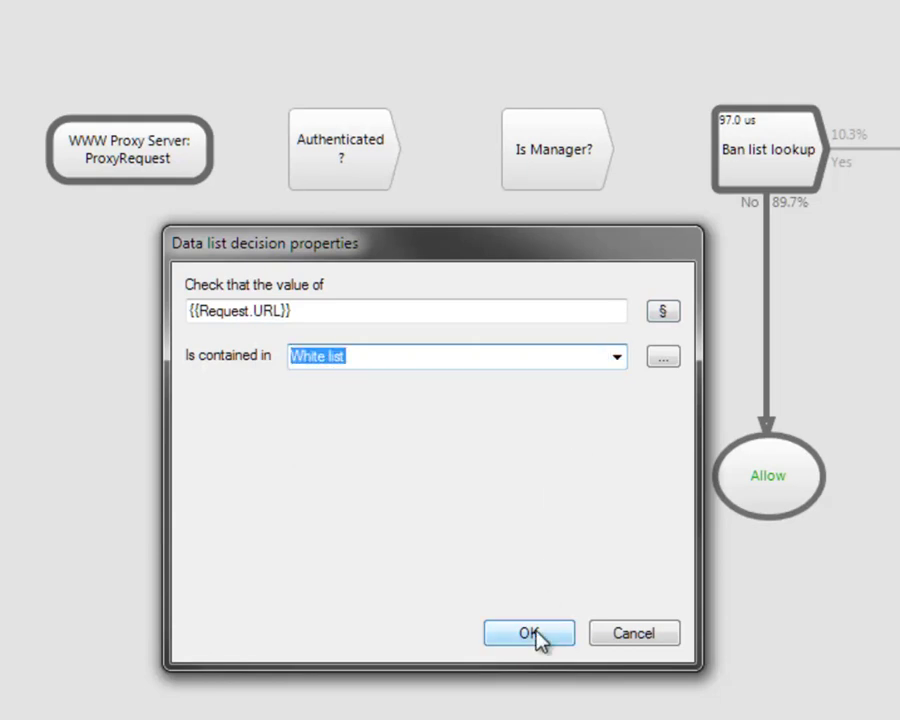
pyautogui.click(536, 634)
pyautogui.write('White list?')
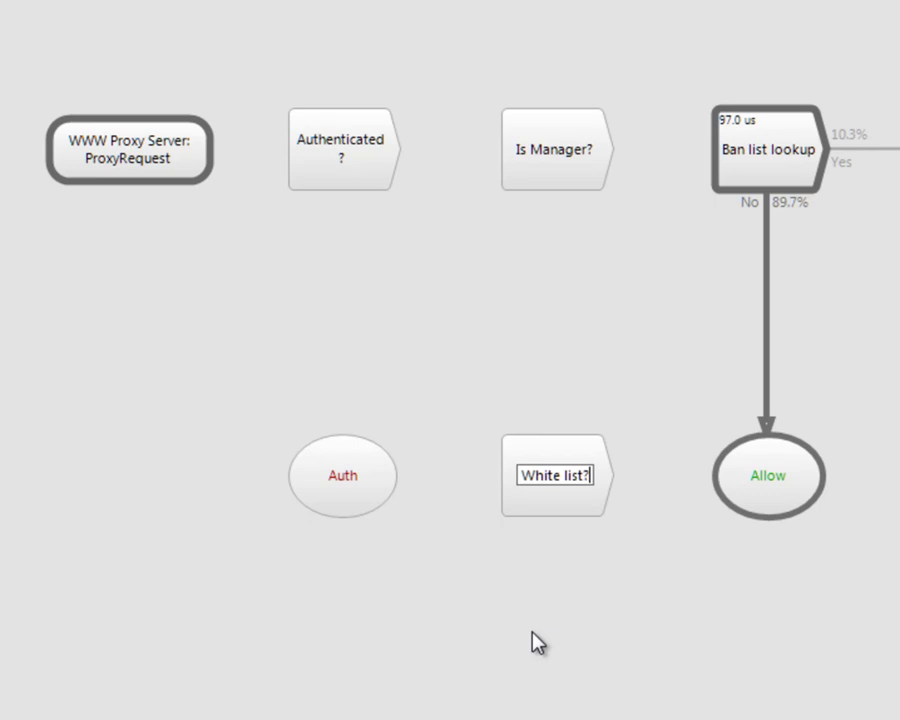
pyautogui.press('Return')
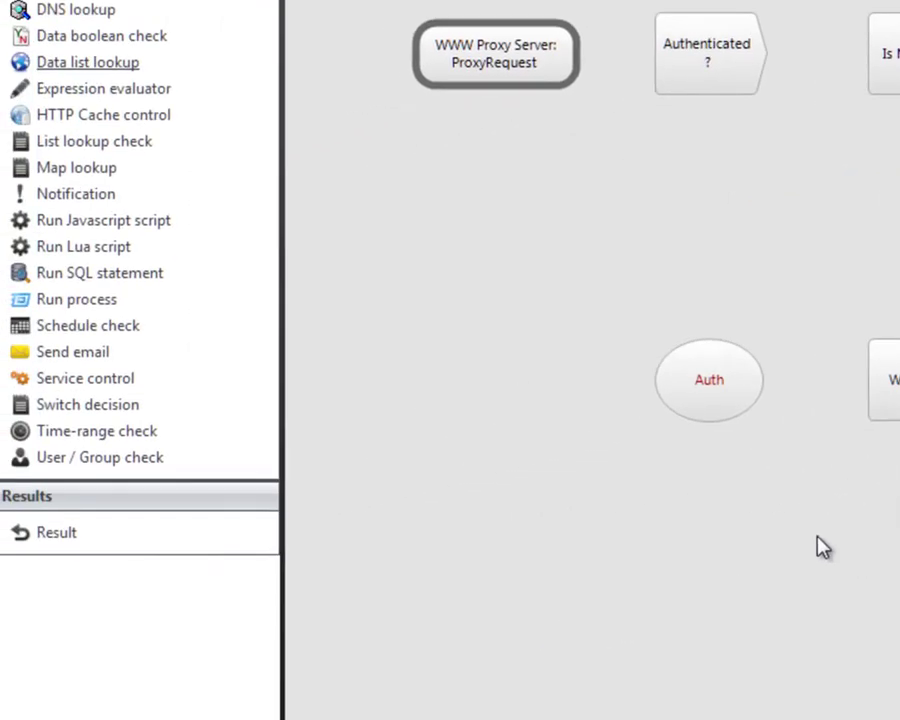
# - Add a Reject result with message content 'Access denied by whitelist'
pyautogui.moveTo(827, 610); pyautogui.dragTo(827, 610)
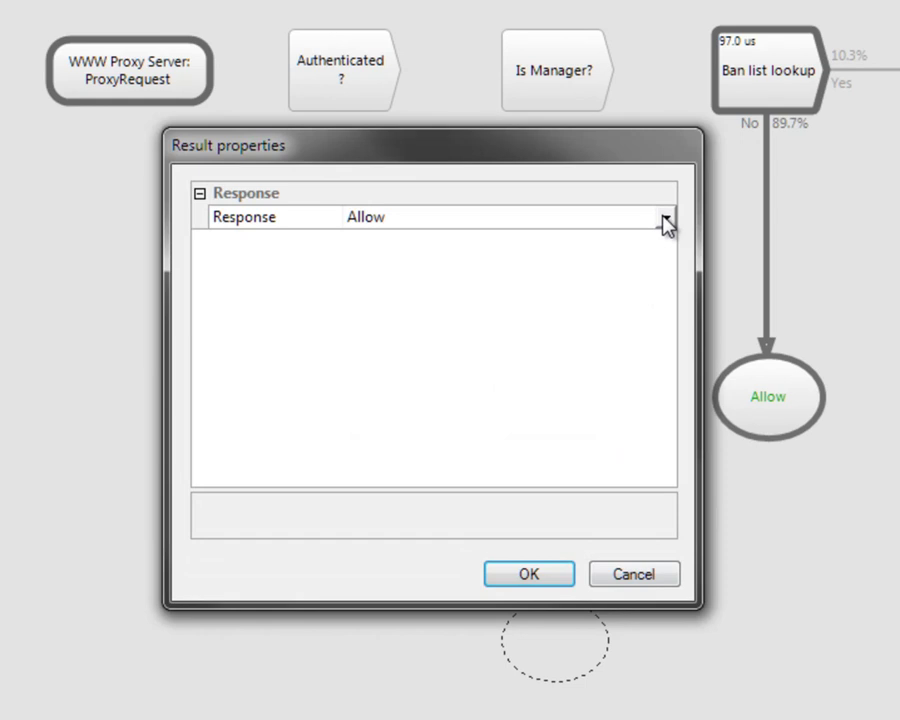
pyautogui.click(665, 218)
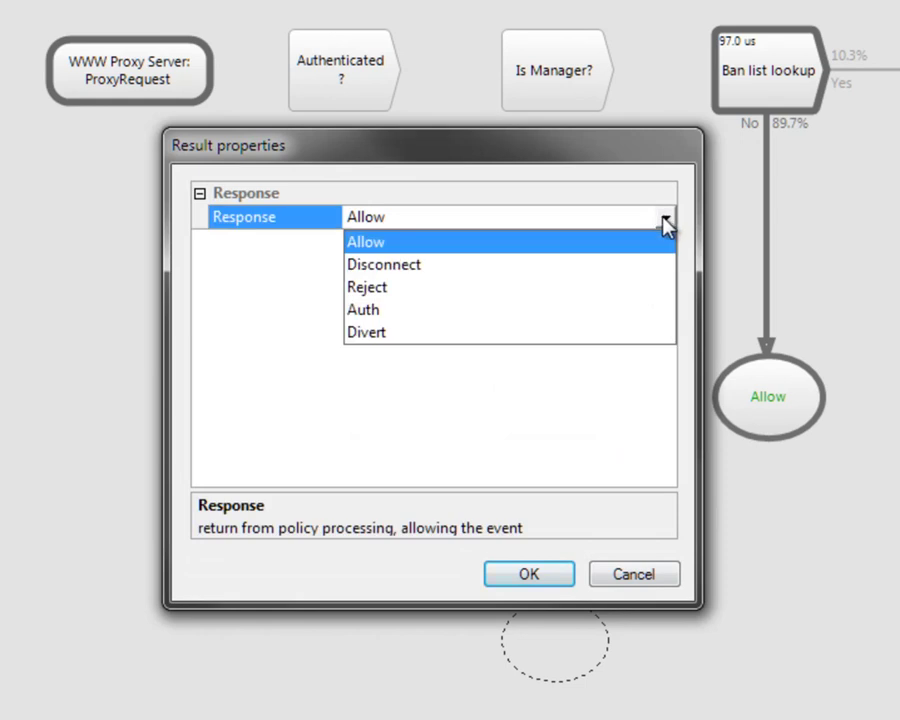
pyautogui.click(579, 288)
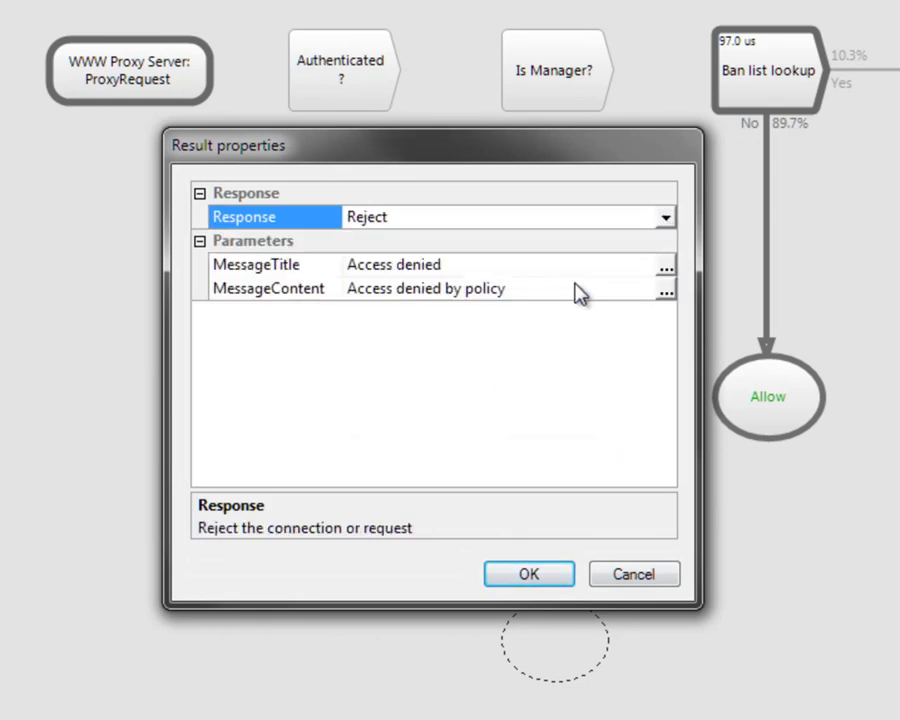
pyautogui.doubleClick(500, 289)
pyautogui.write('whitelist')
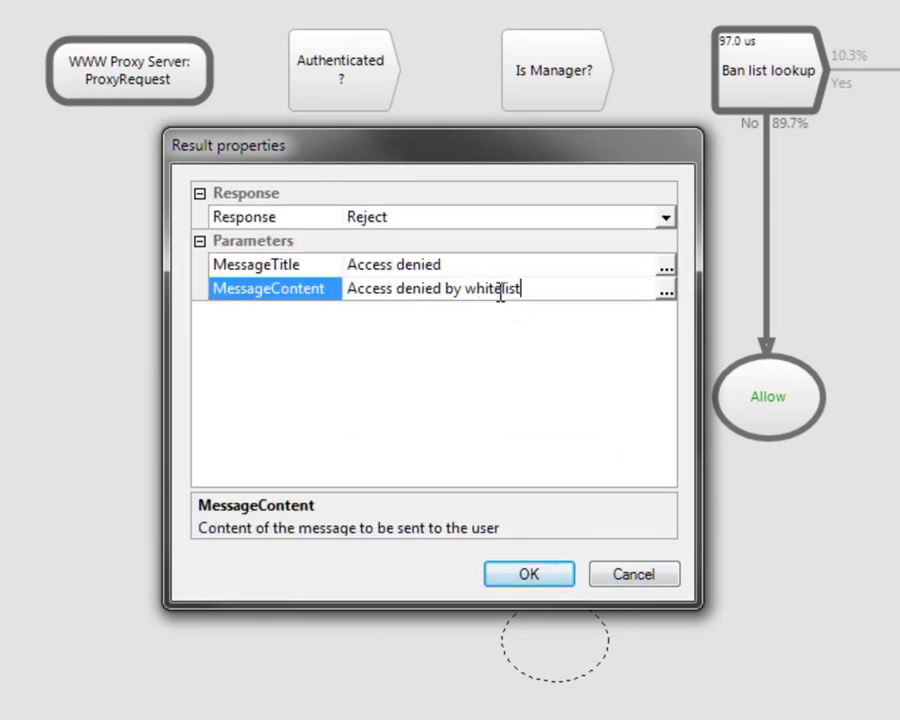
pyautogui.click(535, 574)
# - Wire WWW Proxy Server → Authenticated? (No→Auth) → Is Manager? (No→White list?) → Allow/Reject
pyautogui.moveTo(209, 82); pyautogui.dragTo(518, 82)
pyautogui.moveTo(610, 76); pyautogui.dragTo(725, 88)
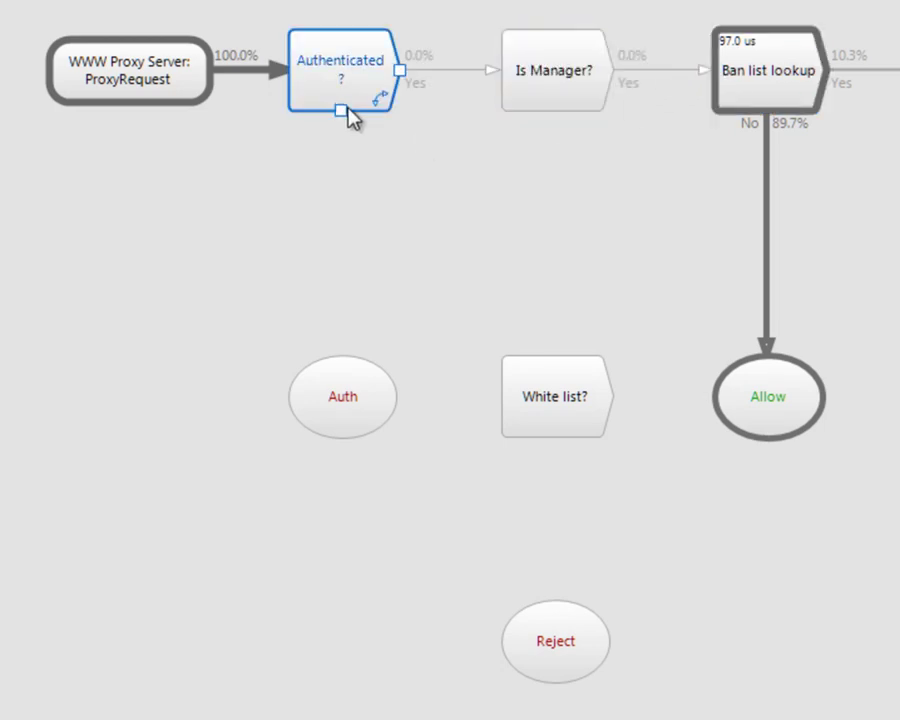
pyautogui.moveTo(345, 115); pyautogui.dragTo(340, 370)
pyautogui.moveTo(560, 108); pyautogui.dragTo(723, 403)
pyautogui.moveTo(555, 440); pyautogui.dragTo(564, 634)
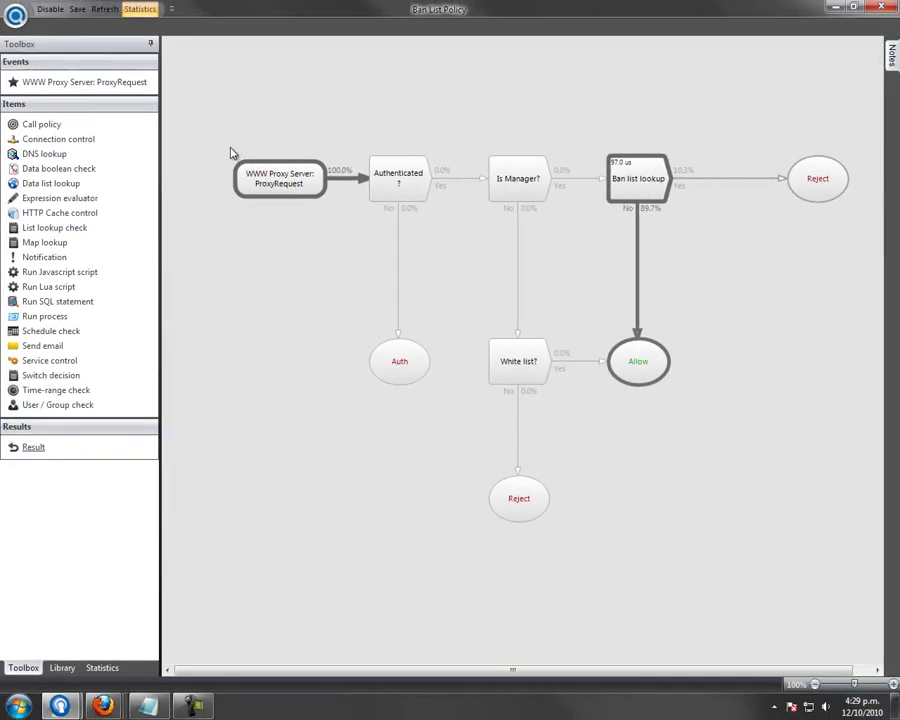
pyautogui.click(77, 13)
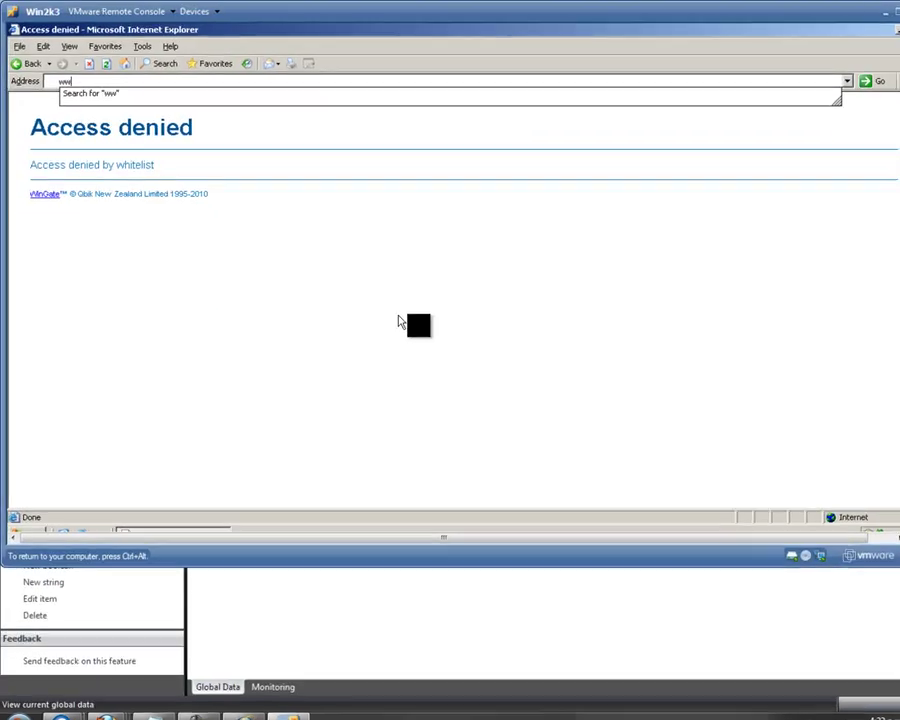
pyautogui.write('w.wingate.com')
pyautogui.press('Return')
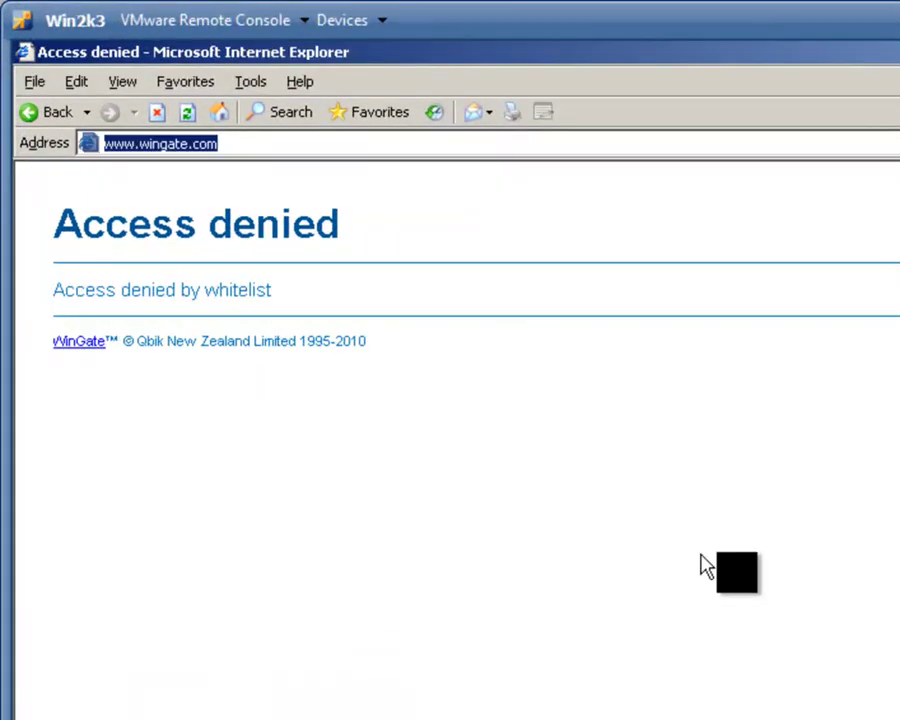